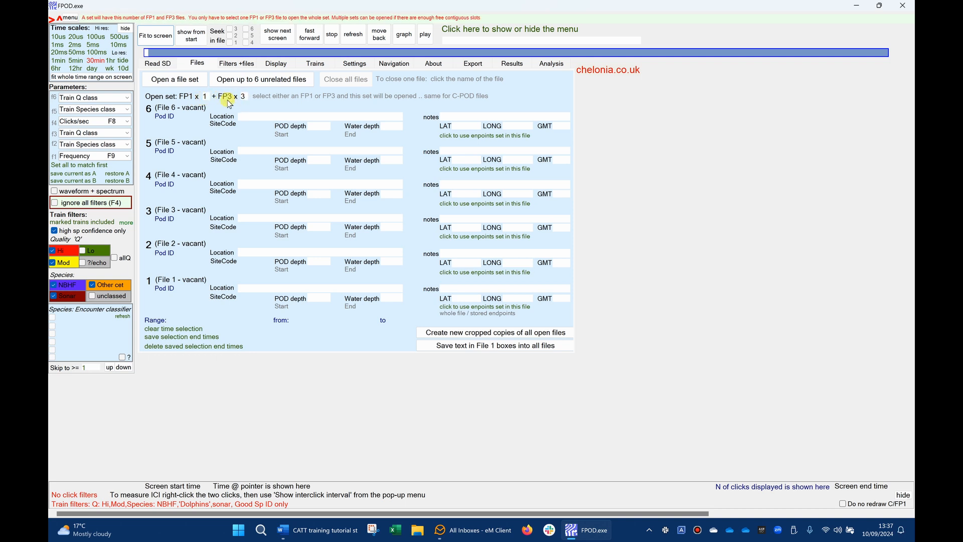
- Open the file set KER Fowey Jbuoy 2022 07 18 FPOD_6862 file0 PART 46d with two FP1 copies
{"action": "double_click", "coordinate": [206, 97]}
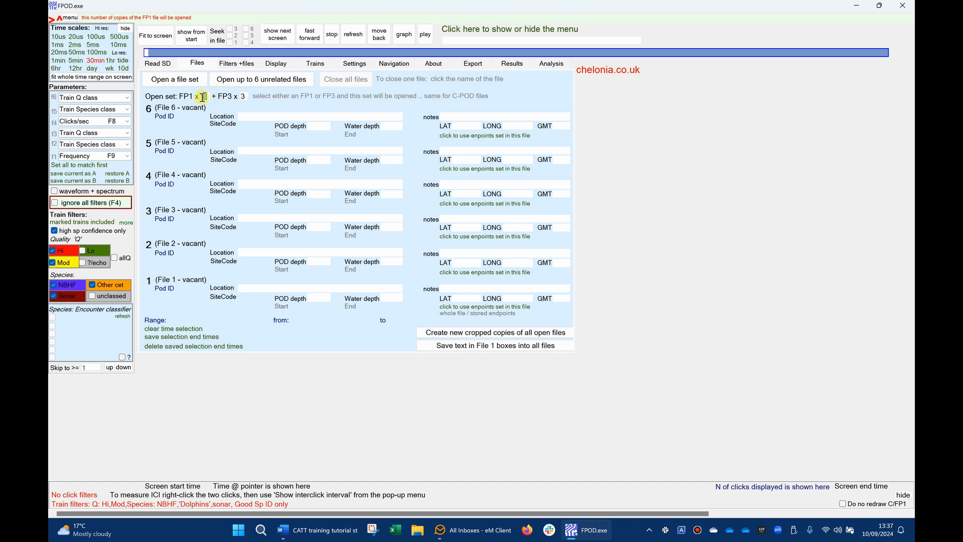
{"action": "type", "text": "2"}
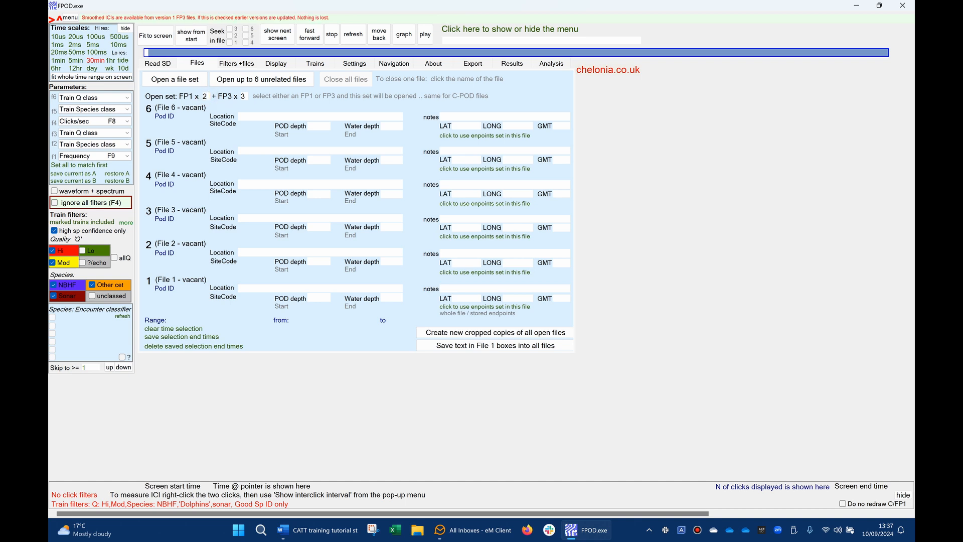
{"action": "left_click", "coordinate": [168, 81]}
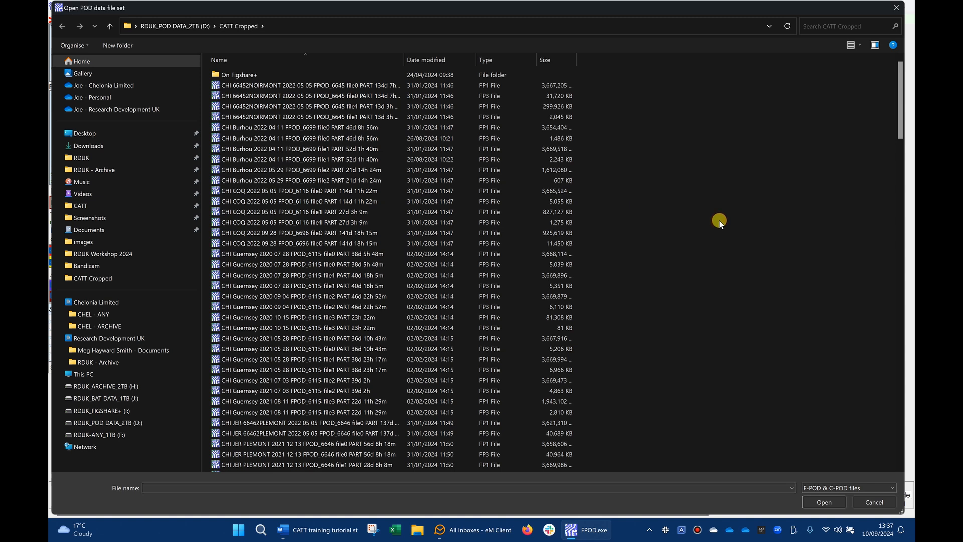
{"action": "scroll", "coordinate": [695, 375], "scroll_direction": "down", "scroll_amount": 10}
{"action": "scroll", "coordinate": [686, 357], "scroll_direction": "down", "scroll_amount": 20}
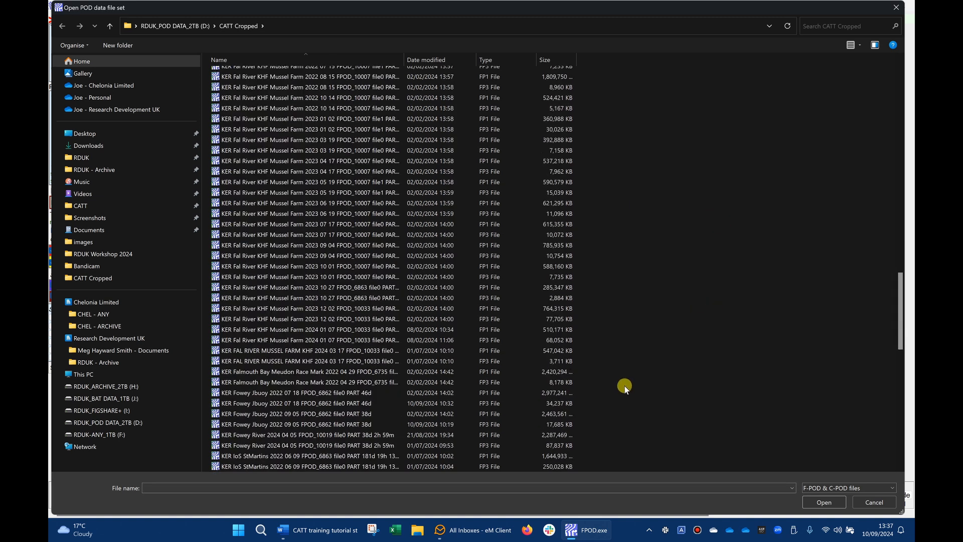
{"action": "left_click", "coordinate": [298, 402]}
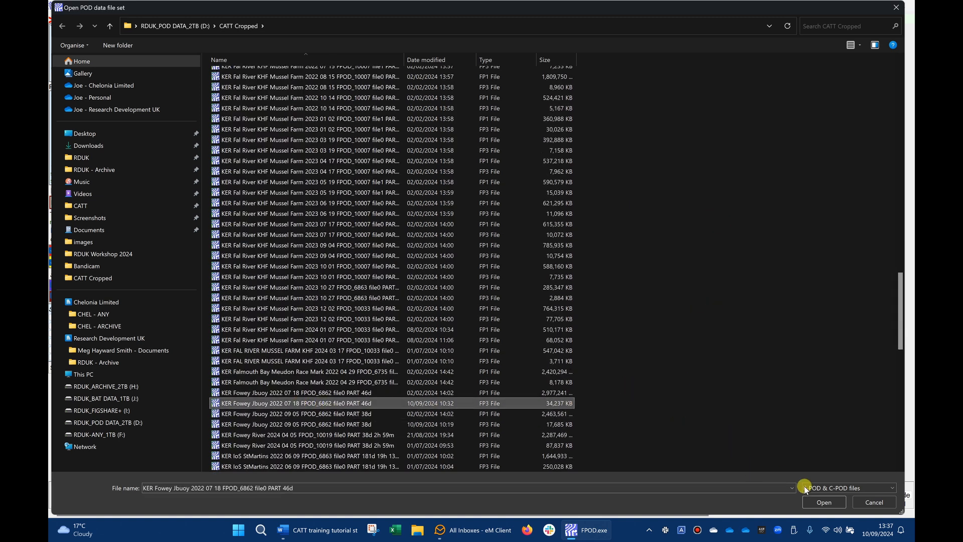
{"action": "left_click", "coordinate": [820, 502]}
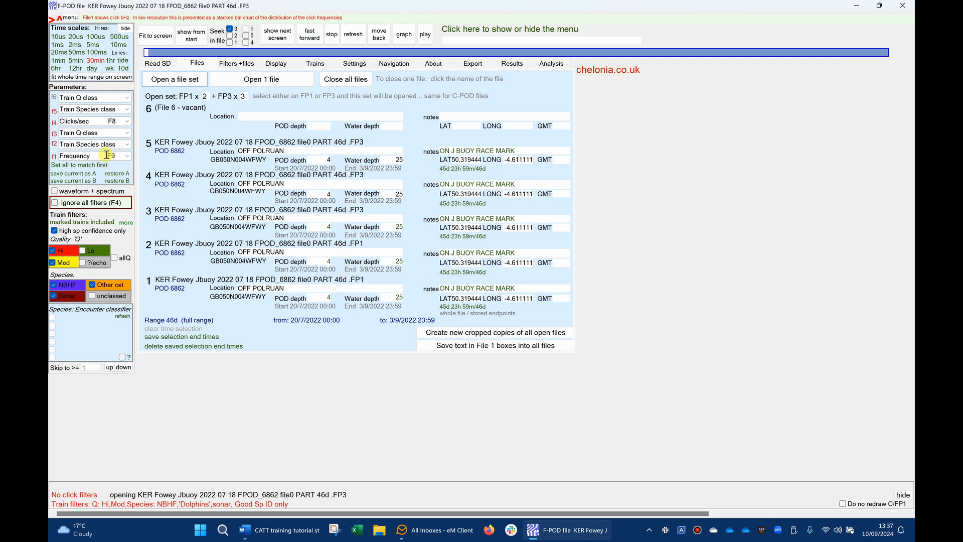
- Set the display parameters to Amplitude for f2, Train Species class for f3, Train Q class for f4 and Clicks/sec for f5
{"action": "left_click", "coordinate": [128, 145]}
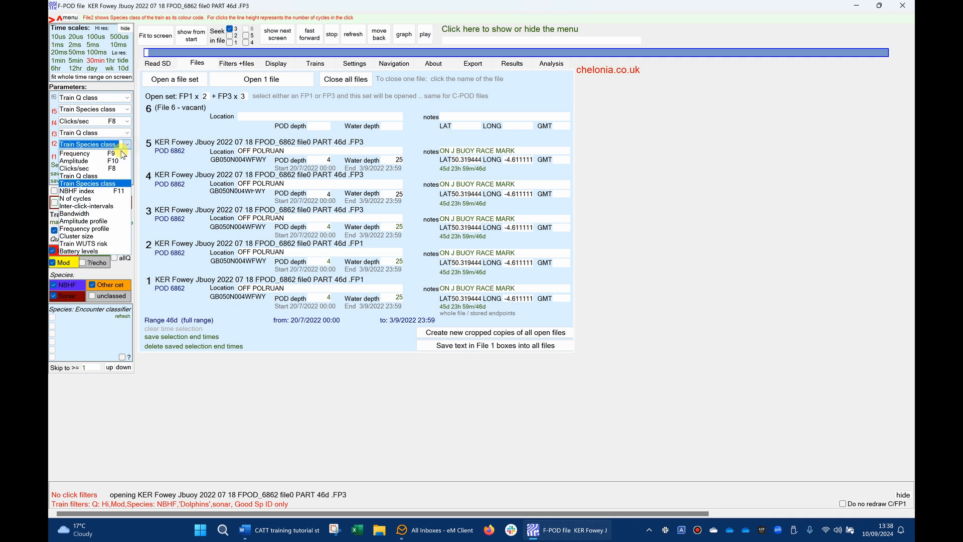
{"action": "left_click", "coordinate": [108, 158]}
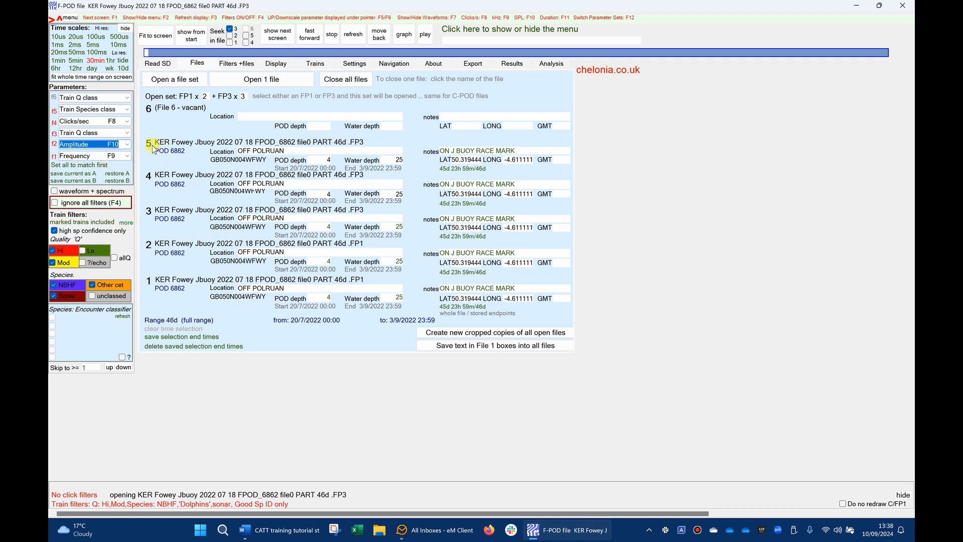
{"action": "left_click", "coordinate": [127, 135]}
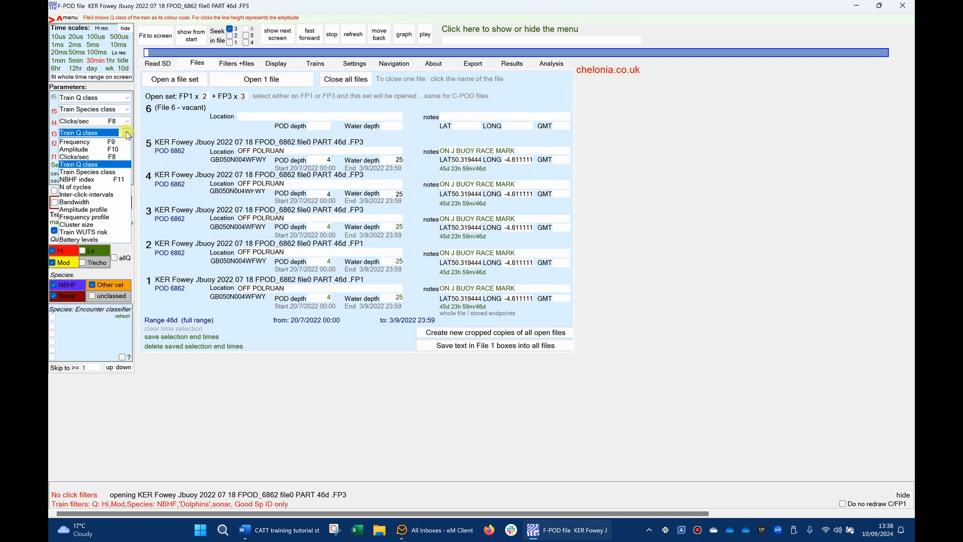
{"action": "left_click", "coordinate": [102, 179]}
{"action": "left_click", "coordinate": [125, 121]}
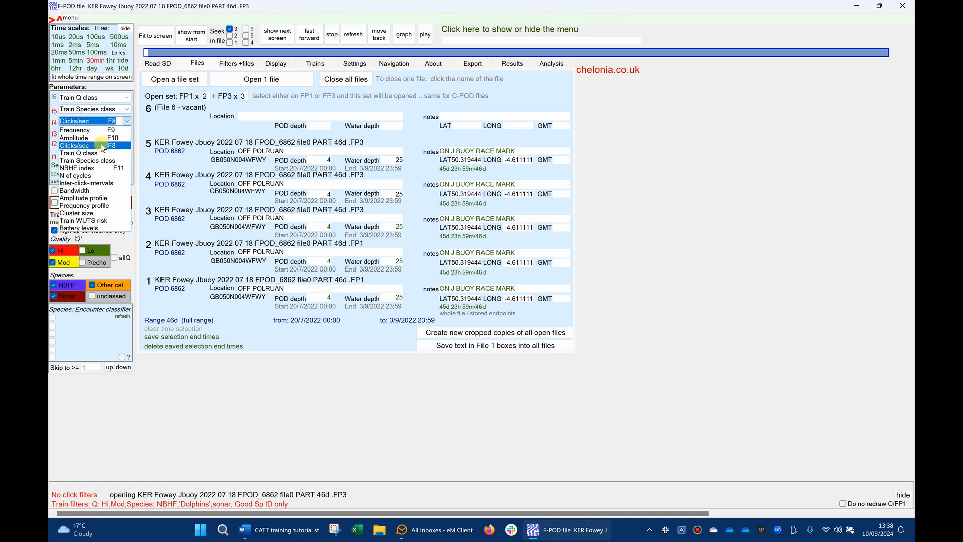
{"action": "left_click", "coordinate": [99, 153]}
{"action": "left_click", "coordinate": [129, 112]}
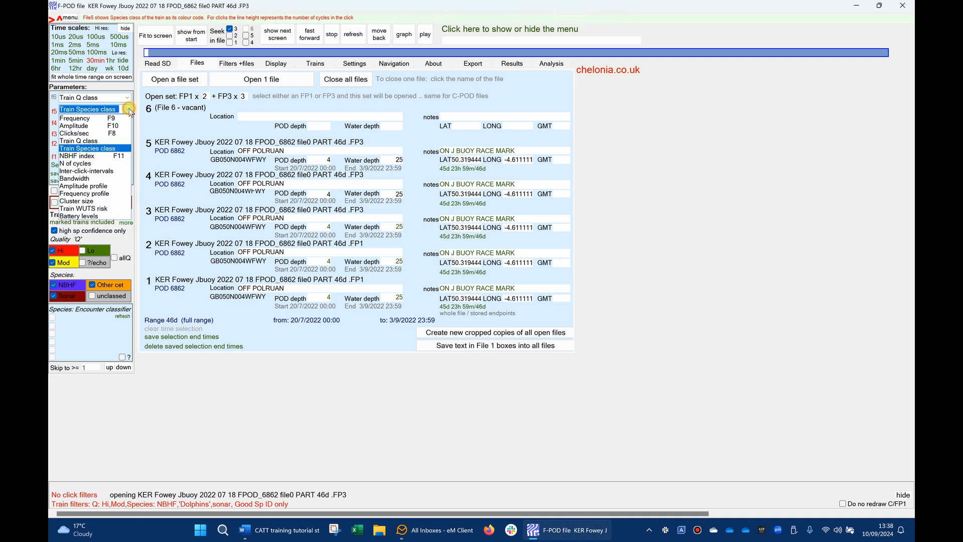
{"action": "left_click", "coordinate": [99, 132]}
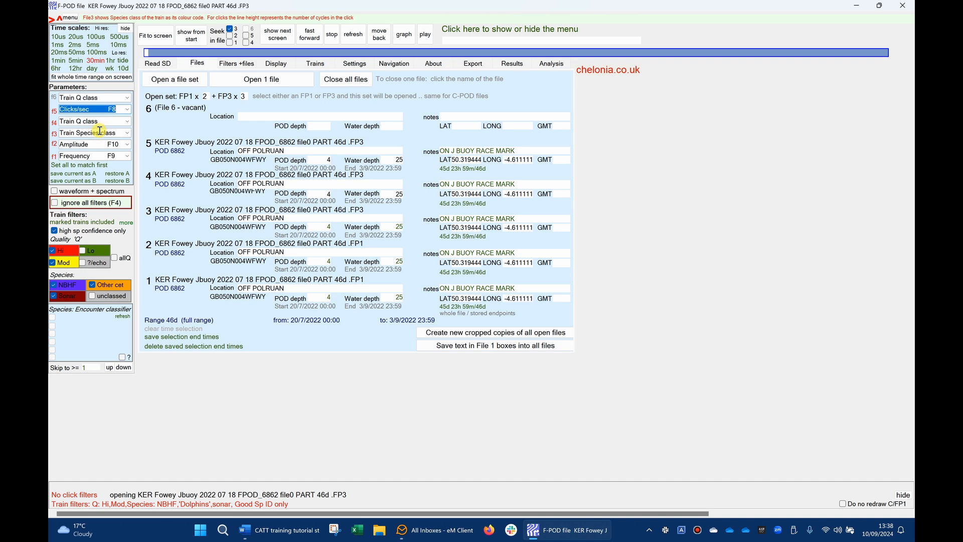
- Exclude sonar from the species train filter and raise the skip-to minimum to 512 clicks
{"action": "left_click", "coordinate": [54, 296]}
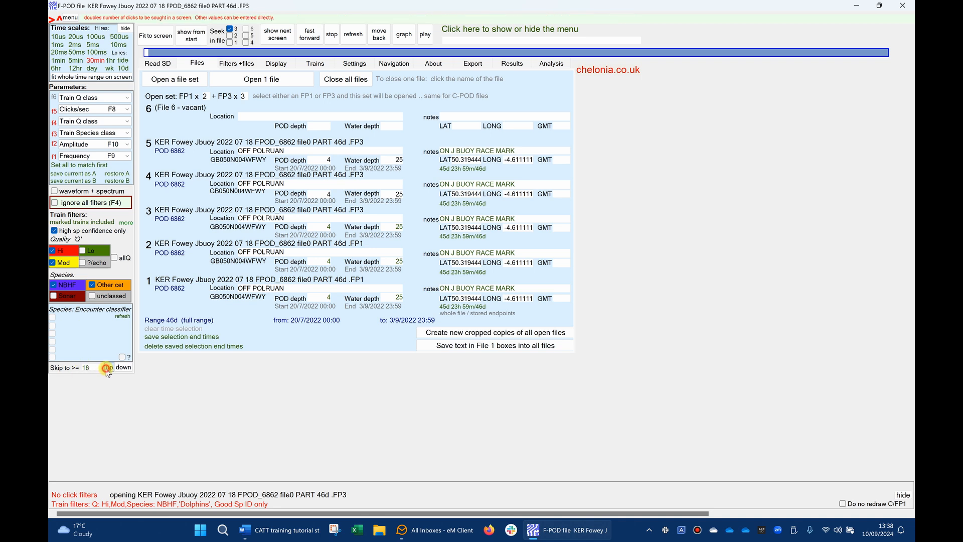
{"action": "left_click", "coordinate": [108, 368]}
- Set the train filter's minimum click rate to 100 clicks per second
{"action": "left_click", "coordinate": [234, 63]}
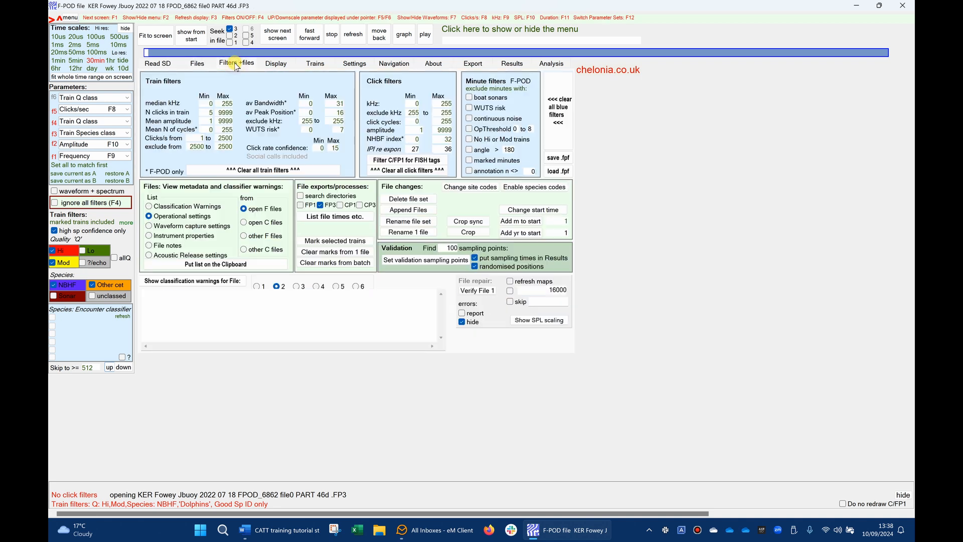
{"action": "left_click", "coordinate": [200, 138]}
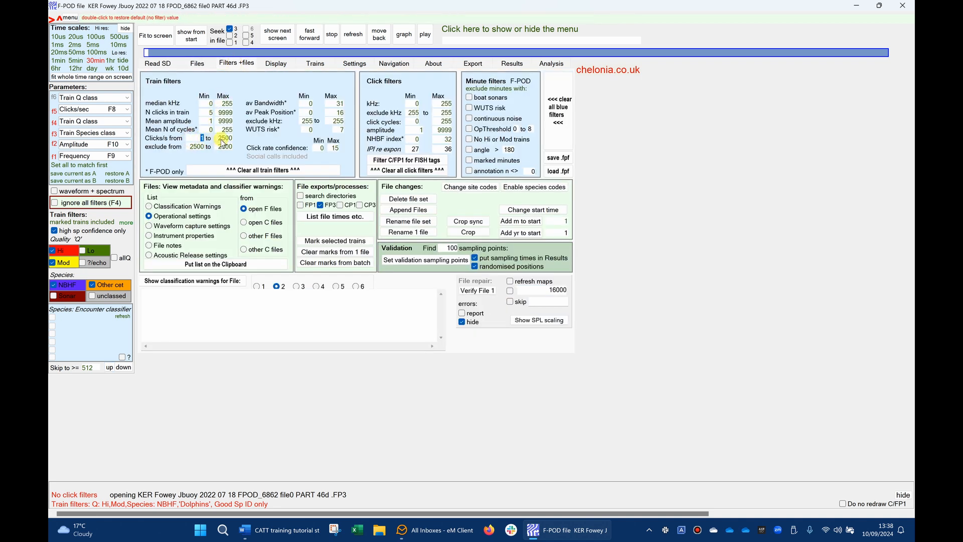
{"action": "type", "text": "100"}
- Display the data from the start at 20 ms resolution and advance to the next screen meeting the filters
{"action": "left_click", "coordinate": [56, 53]}
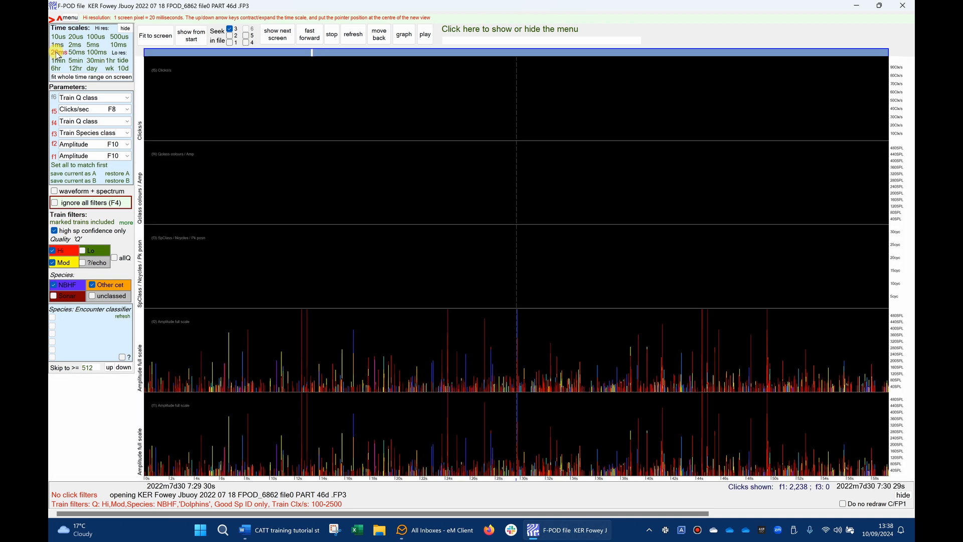
{"action": "left_click", "coordinate": [190, 35]}
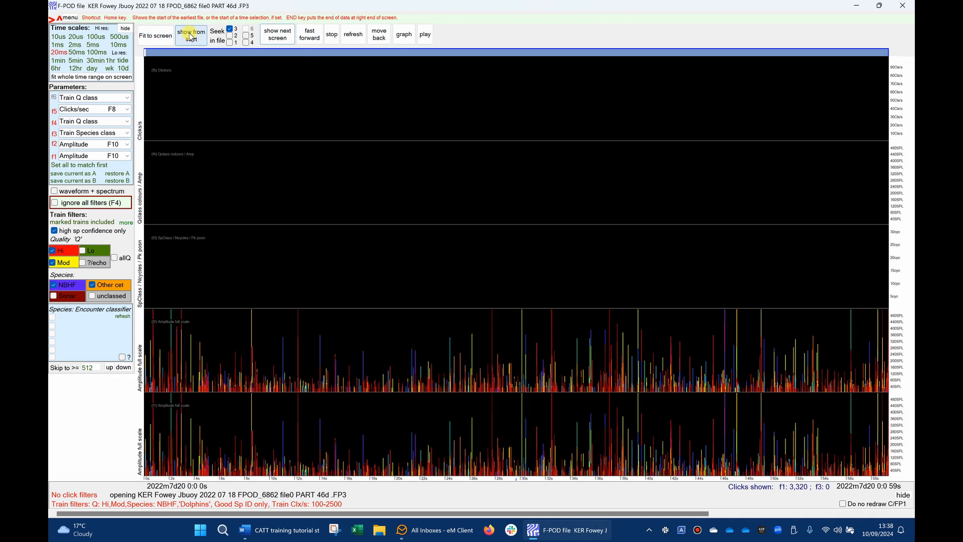
{"action": "left_click", "coordinate": [283, 36]}
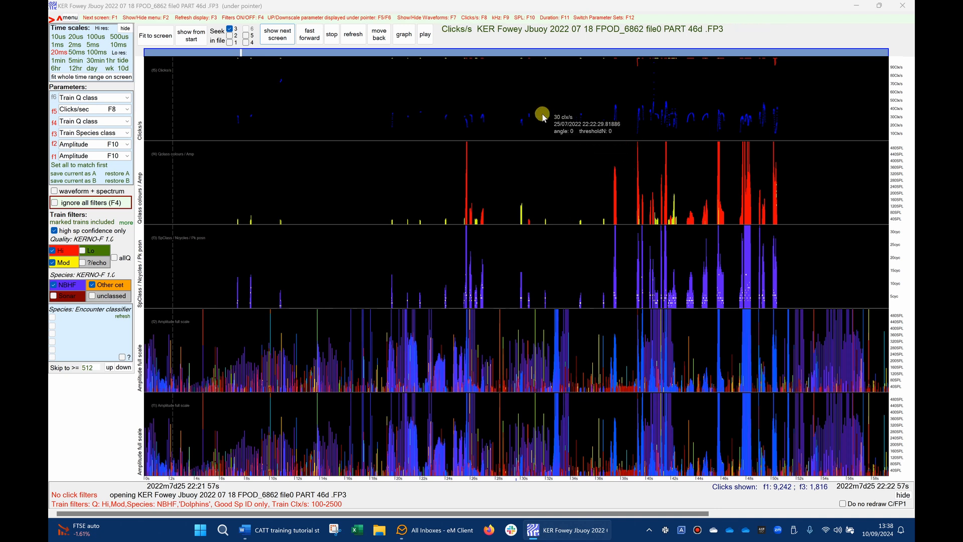
- Downscale the Clicks/sec plot by three levels and zoom in on the click trains to 5 ms resolution
{"action": "key", "text": "F6"}
{"action": "key", "text": "F6"}
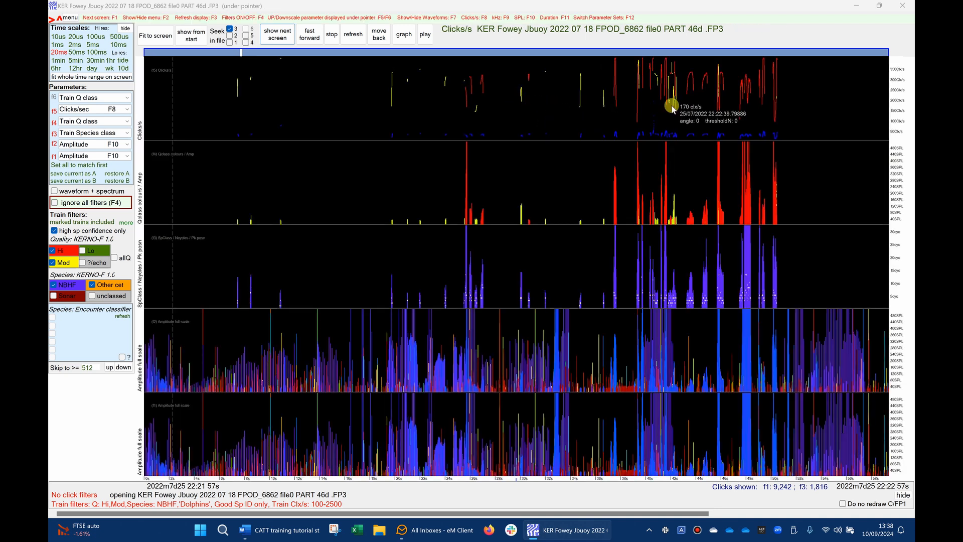
{"action": "key", "text": "F6"}
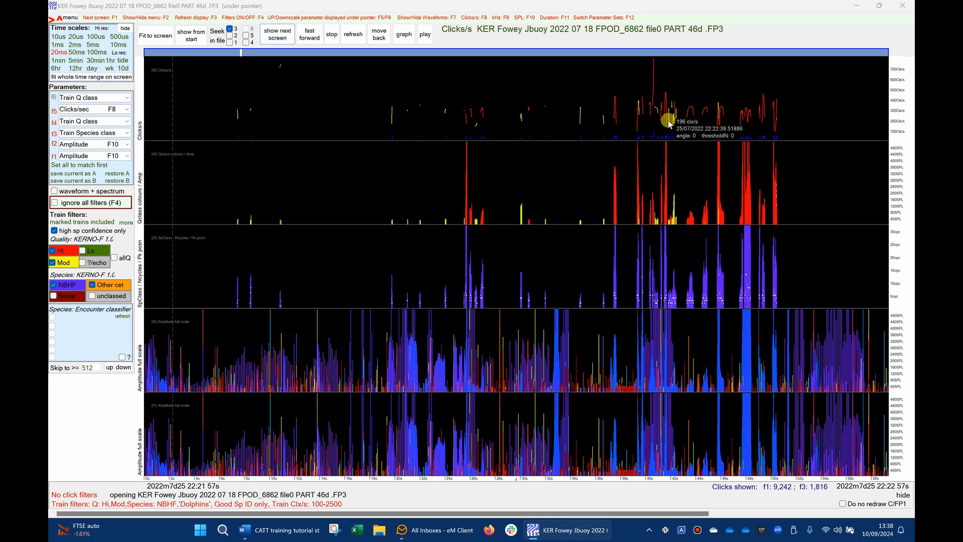
{"action": "left_click", "coordinate": [668, 121]}
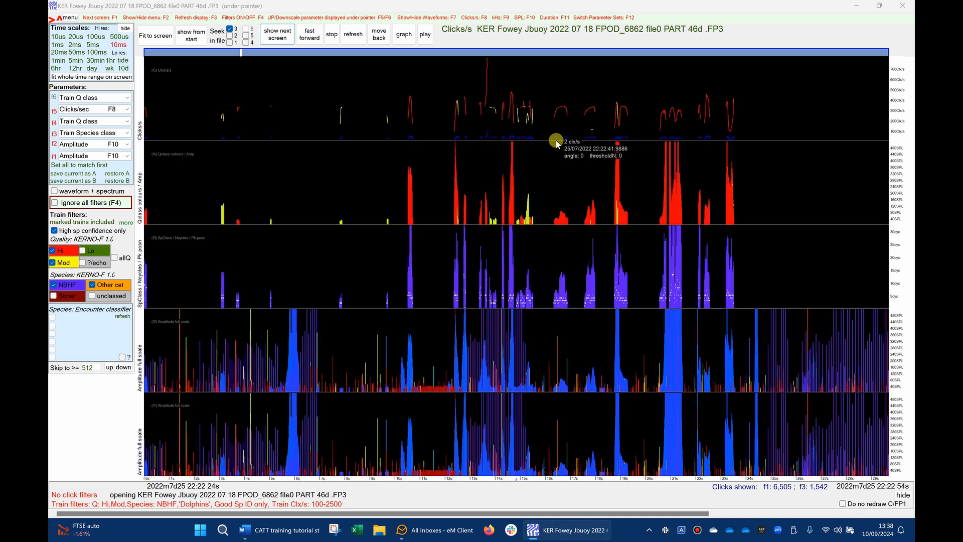
{"action": "left_click", "coordinate": [582, 135]}
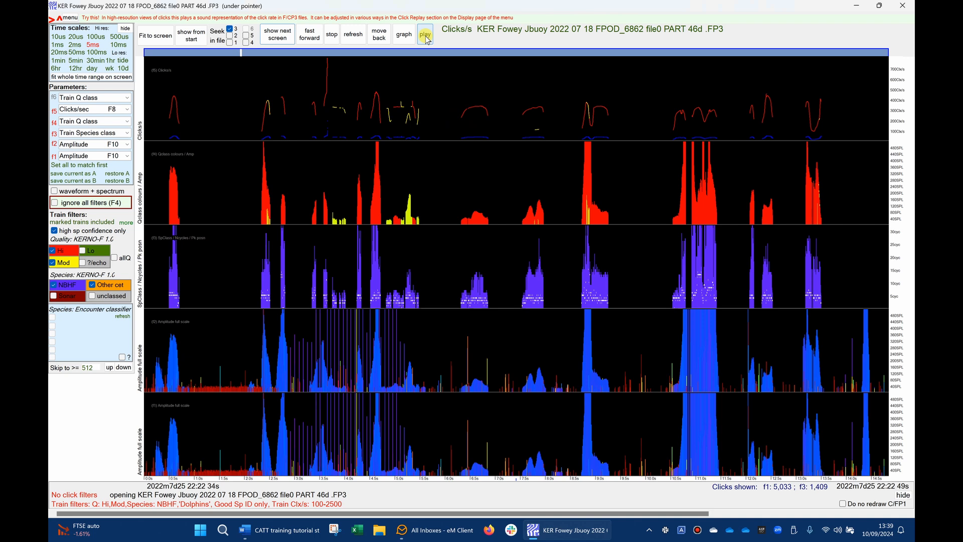
- Play the sound representation of the click rate for the displayed trains
{"action": "right_click", "coordinate": [450, 85]}
{"action": "left_click", "coordinate": [478, 81]}
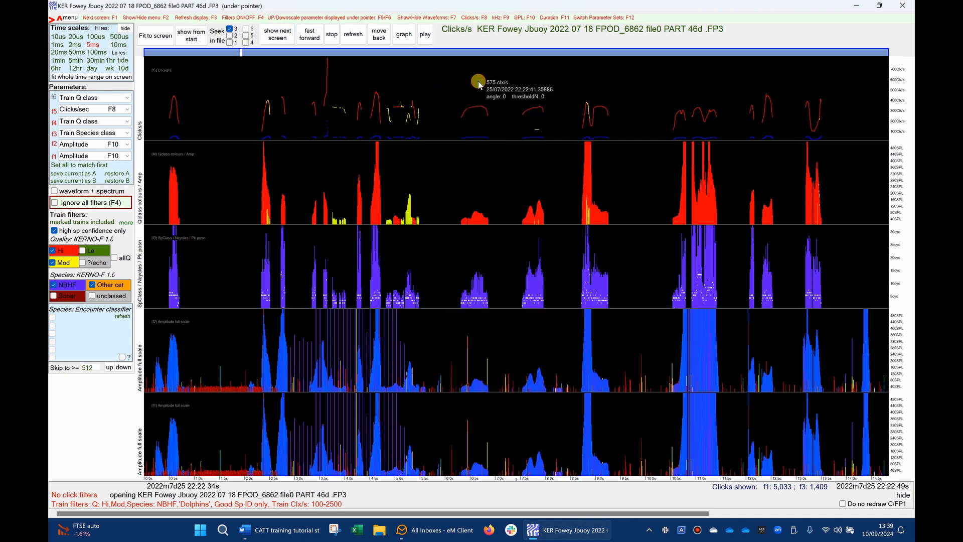
{"action": "left_click", "coordinate": [425, 38]}
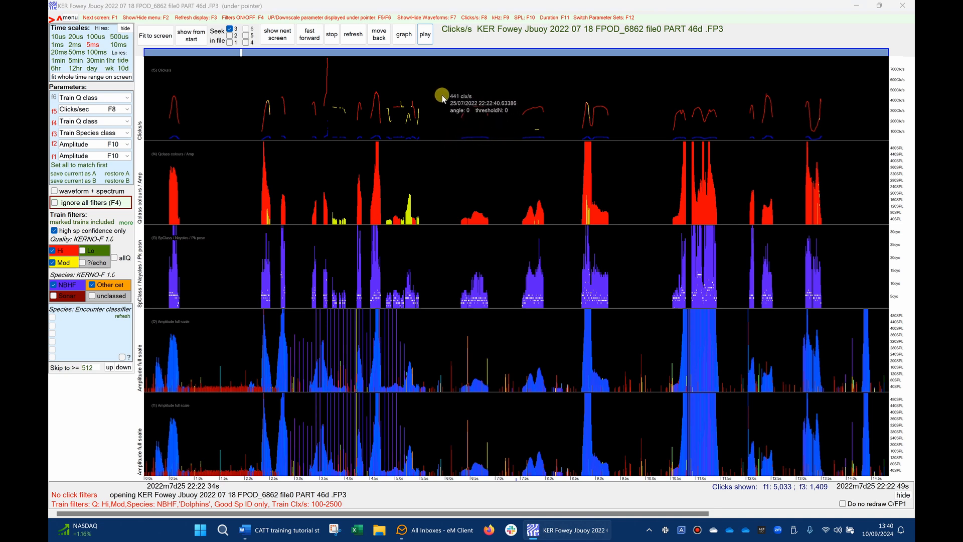
- Find the next screen of filtered trains at 20 ms resolution and inspect its click trains at 2 ms
{"action": "left_click", "coordinate": [57, 52]}
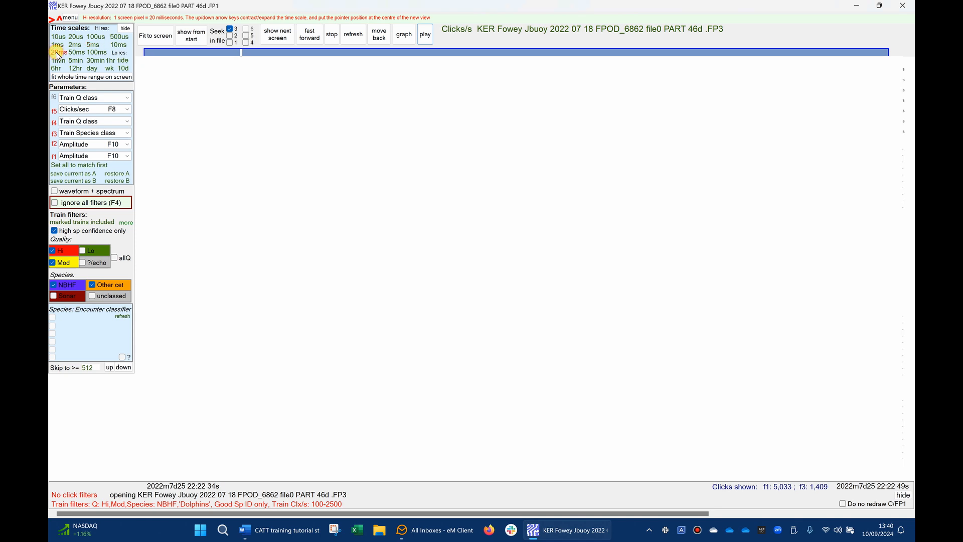
{"action": "left_click", "coordinate": [279, 35]}
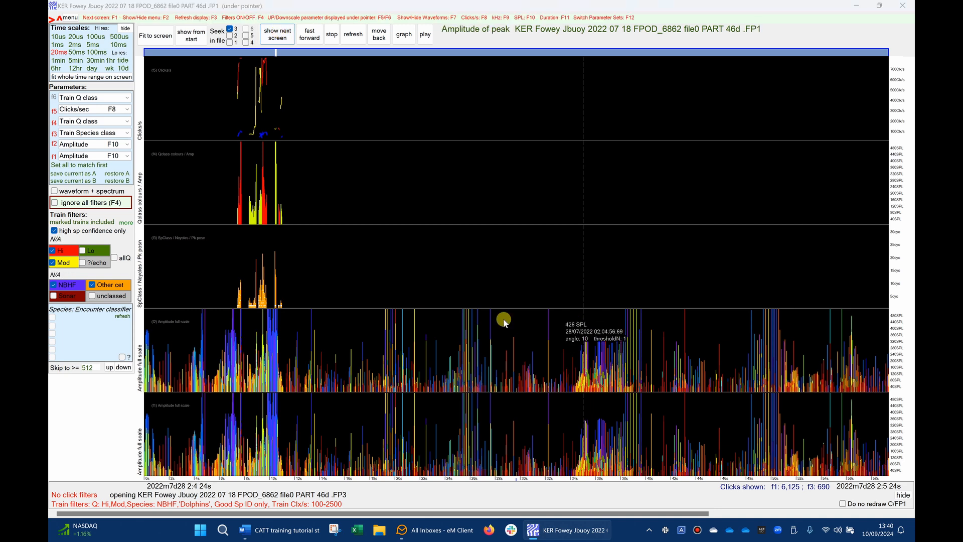
{"action": "left_click", "coordinate": [263, 96]}
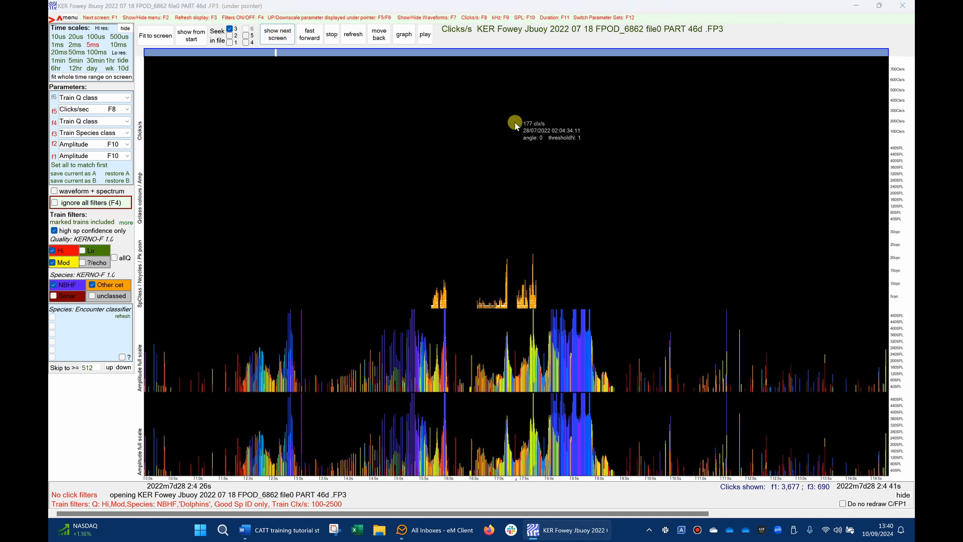
{"action": "left_click", "coordinate": [519, 129]}
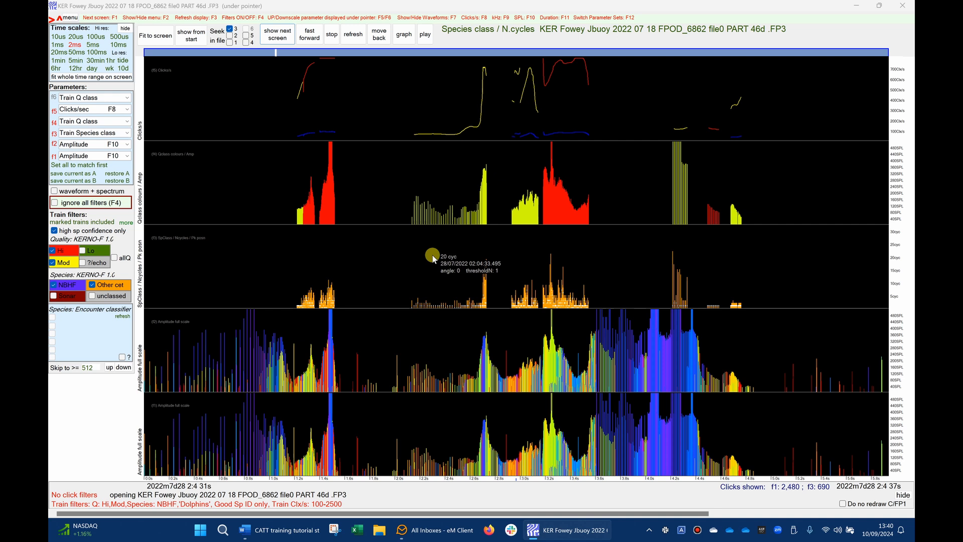
- Compare the displayed trains with all filters ignored, and restore the filters
{"action": "key", "text": "F4"}
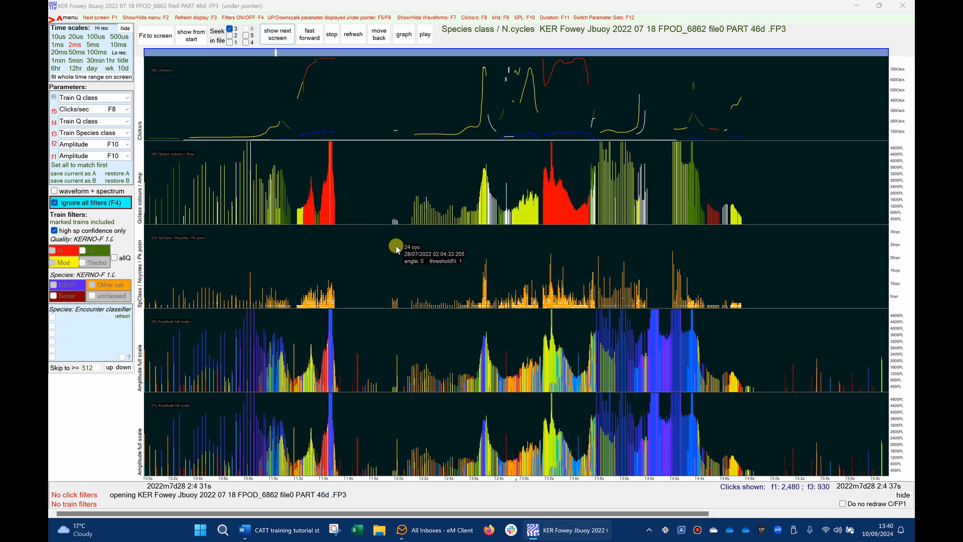
{"action": "key", "text": "F4"}
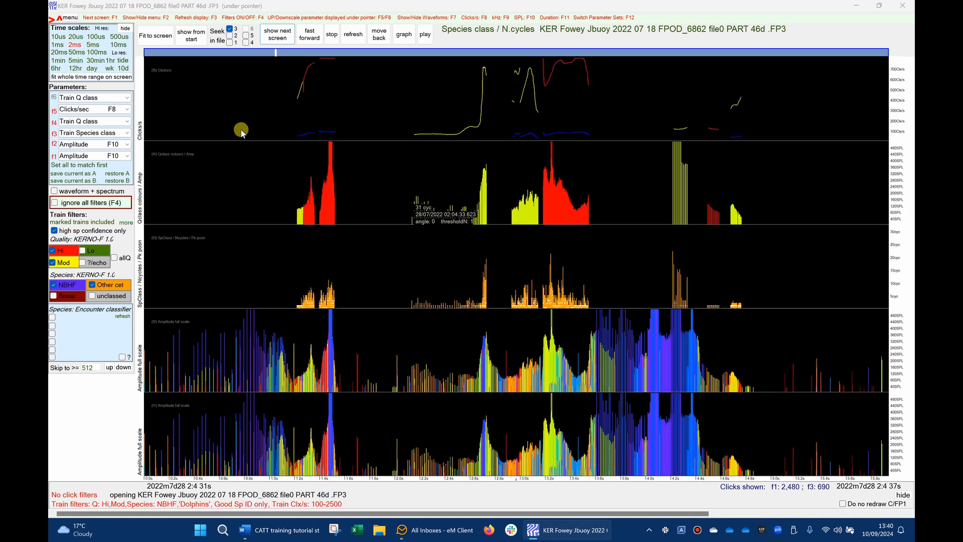
- Return to 20 ms resolution and review the next three screens of filtered click trains
{"action": "left_click", "coordinate": [59, 53]}
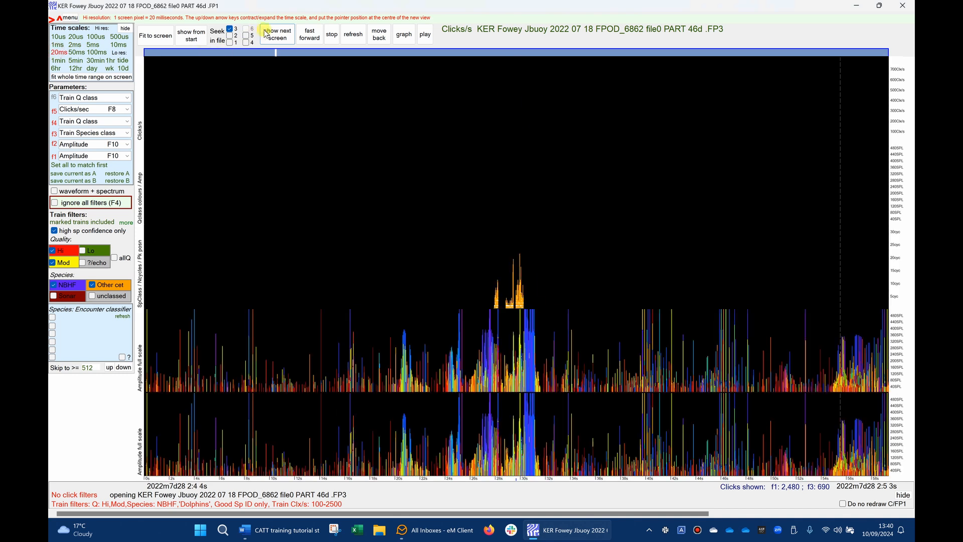
{"action": "left_click", "coordinate": [280, 37]}
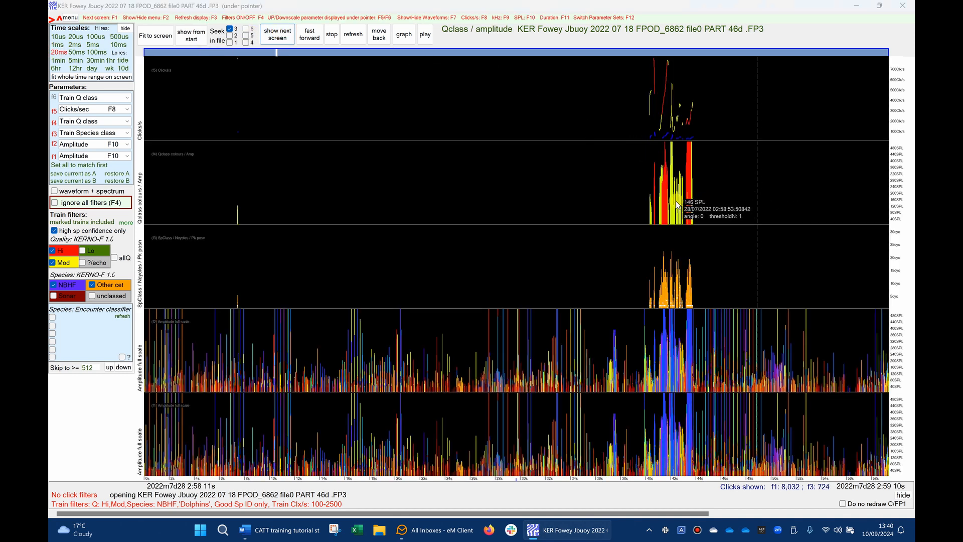
{"action": "left_click", "coordinate": [278, 35]}
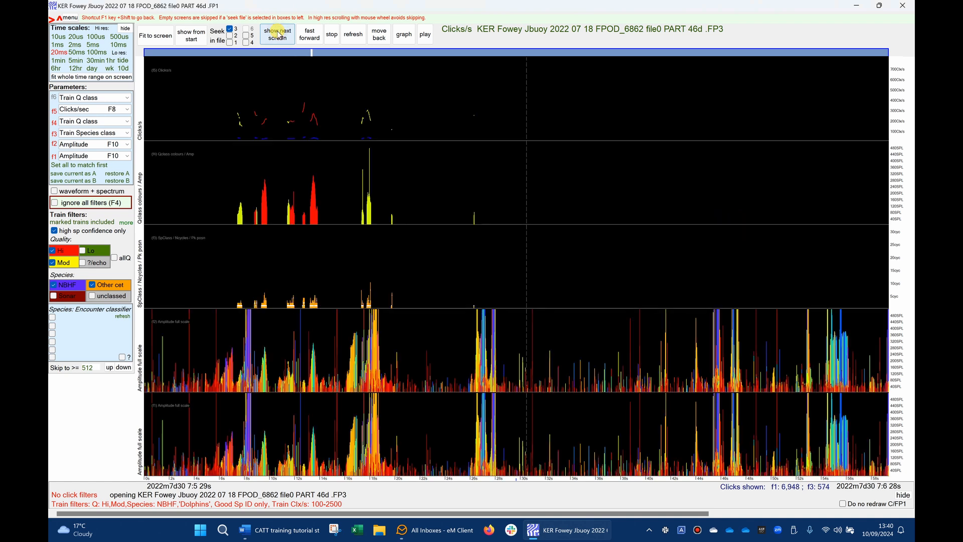
{"action": "left_click", "coordinate": [278, 35]}
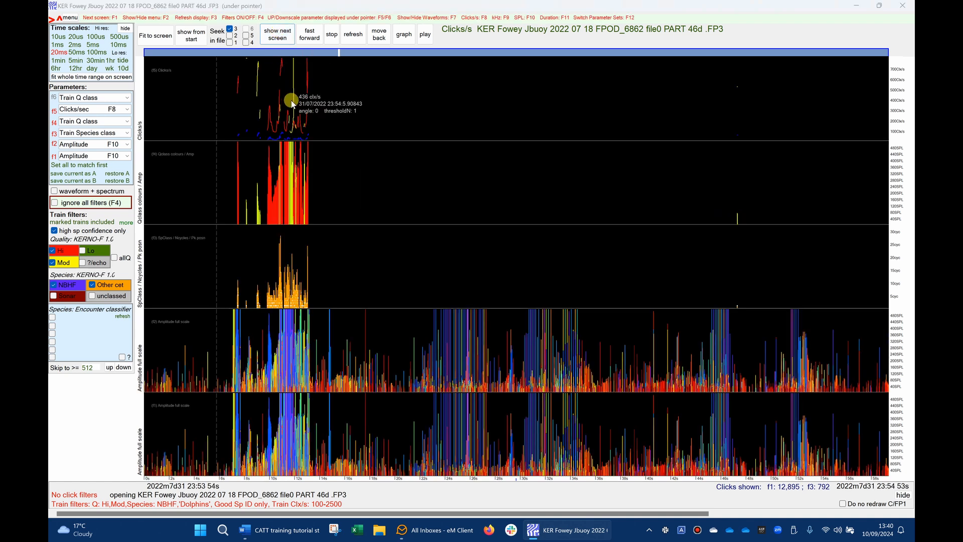
- Zoom in on the click trains around 23:54:05 to 2 ms resolution and play their click rate as sound
{"action": "left_click", "coordinate": [287, 120]}
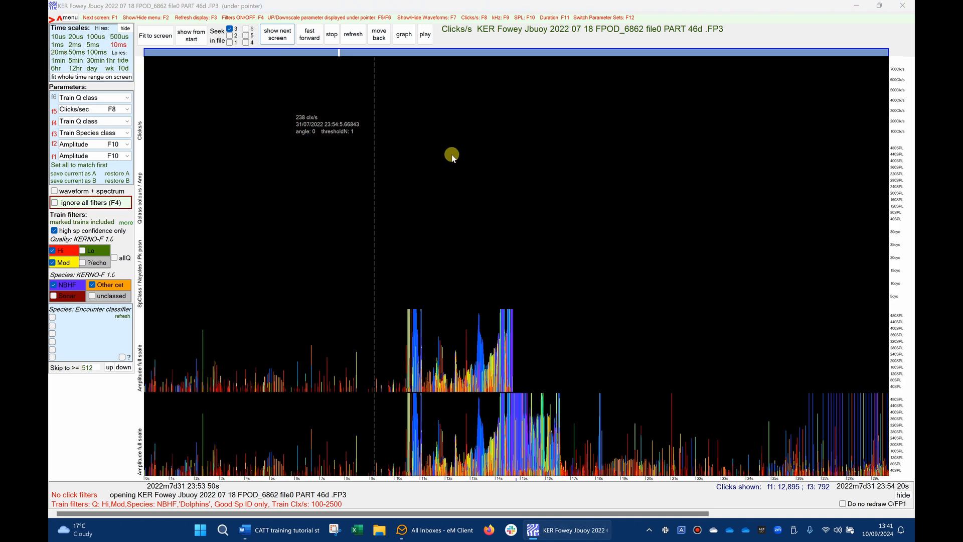
{"action": "left_click", "coordinate": [510, 133]}
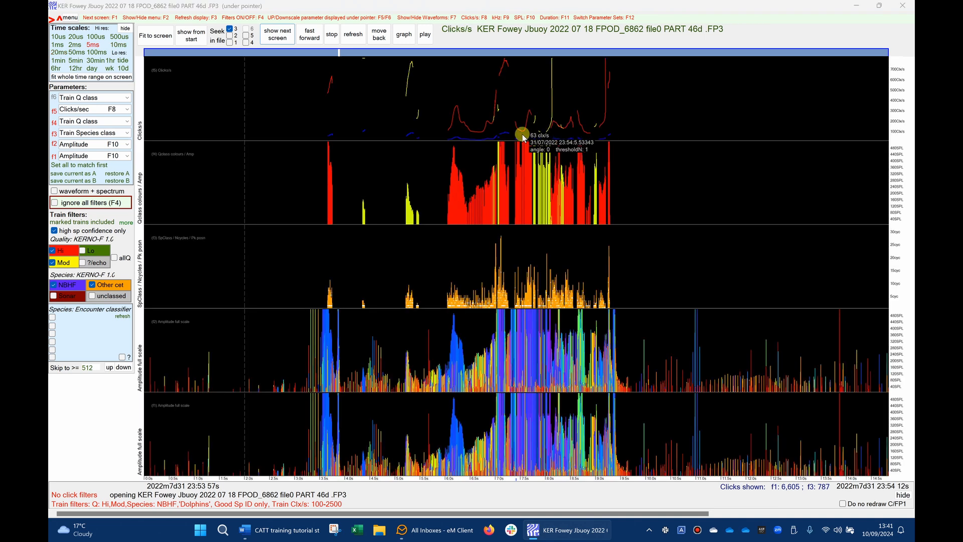
{"action": "left_click", "coordinate": [522, 134]}
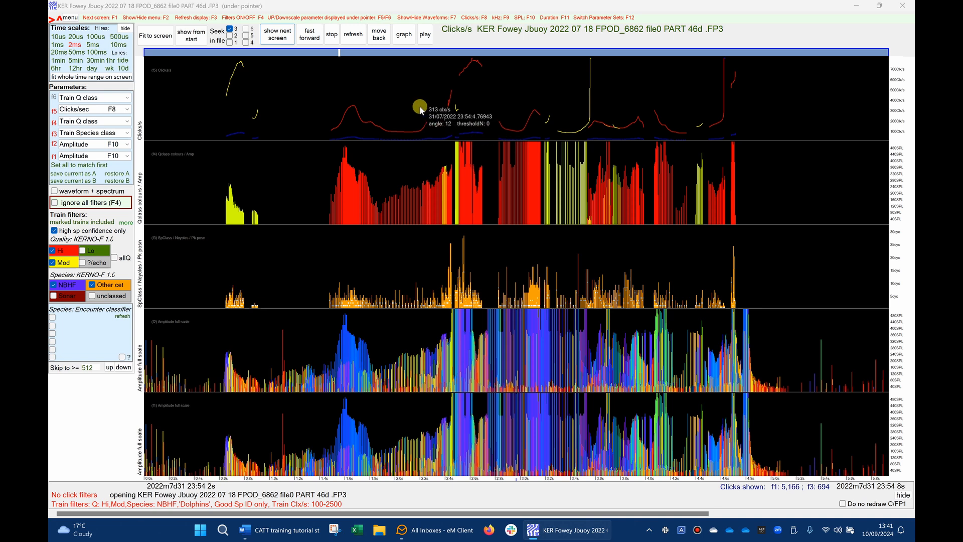
{"action": "left_click", "coordinate": [426, 34]}
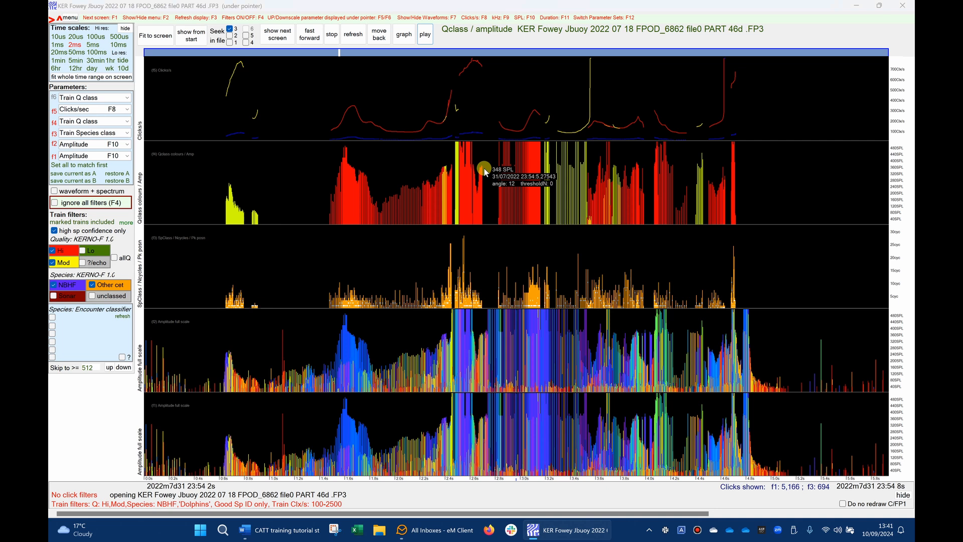
- Return to 20 ms resolution and find the next screen of filtered click trains
{"action": "right_click", "coordinate": [543, 108]}
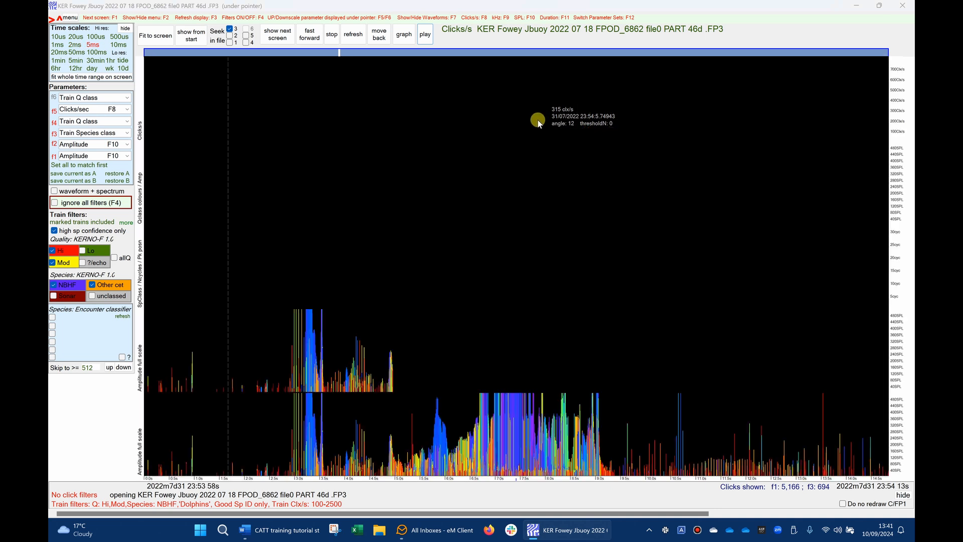
{"action": "right_click", "coordinate": [500, 118]}
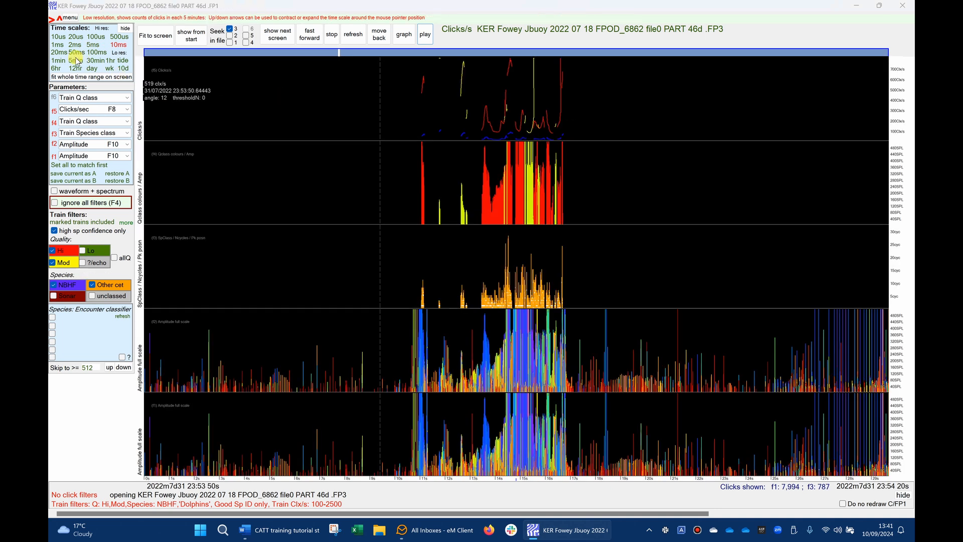
{"action": "left_click", "coordinate": [56, 52]}
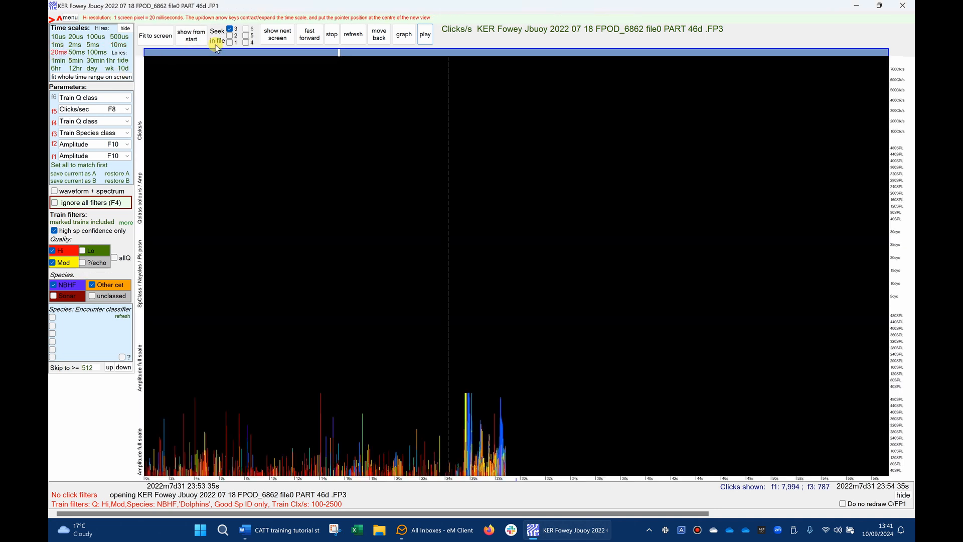
{"action": "left_click", "coordinate": [272, 34]}
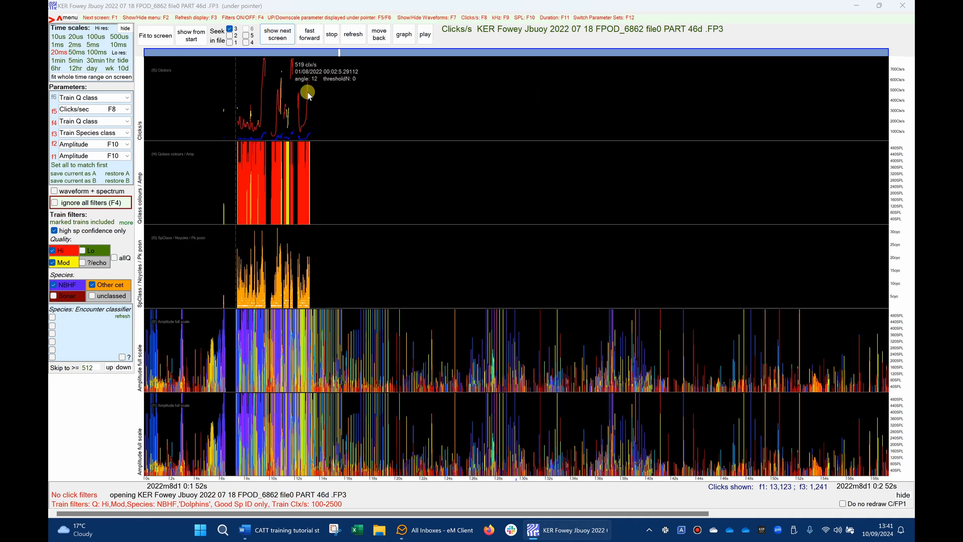
- Inspect the dense group of click trains at 2 ms resolution and play the sound representation of their click rate
{"action": "left_click", "coordinate": [226, 126]}
{"action": "left_click_drag", "start_coordinate": [226, 126], "coordinate": [302, 128]}
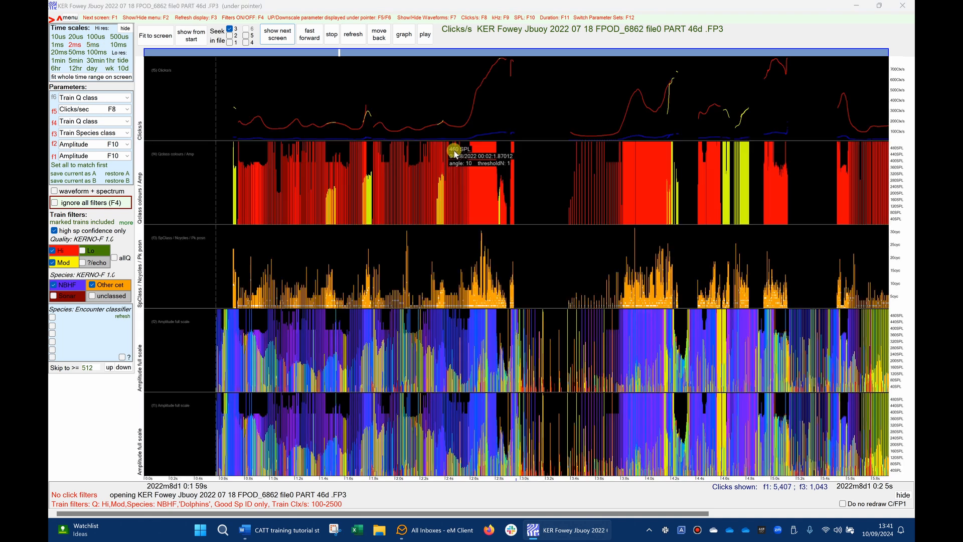
{"action": "left_click", "coordinate": [426, 34]}
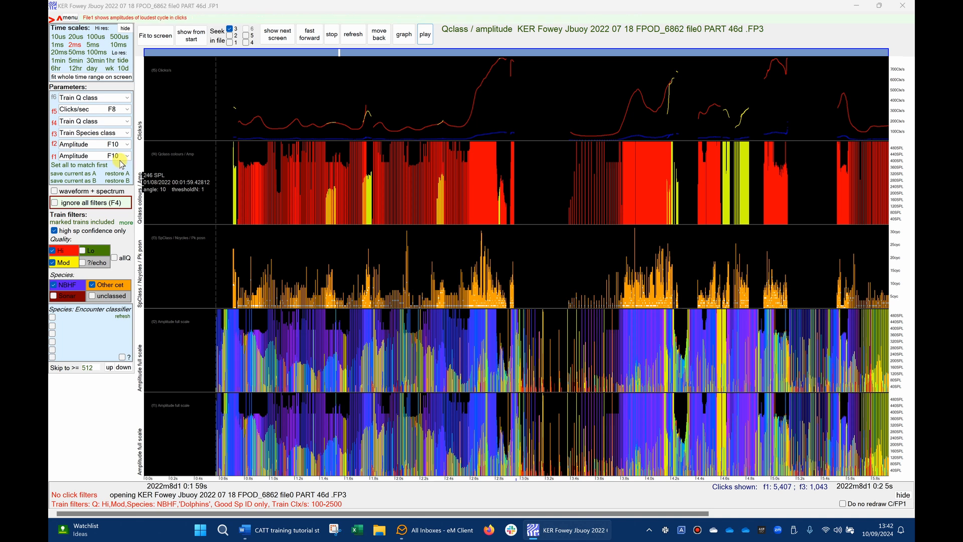
- Set the file 1 display parameter to Frequency and refresh the display
{"action": "left_click", "coordinate": [120, 156]}
{"action": "left_click", "coordinate": [90, 168]}
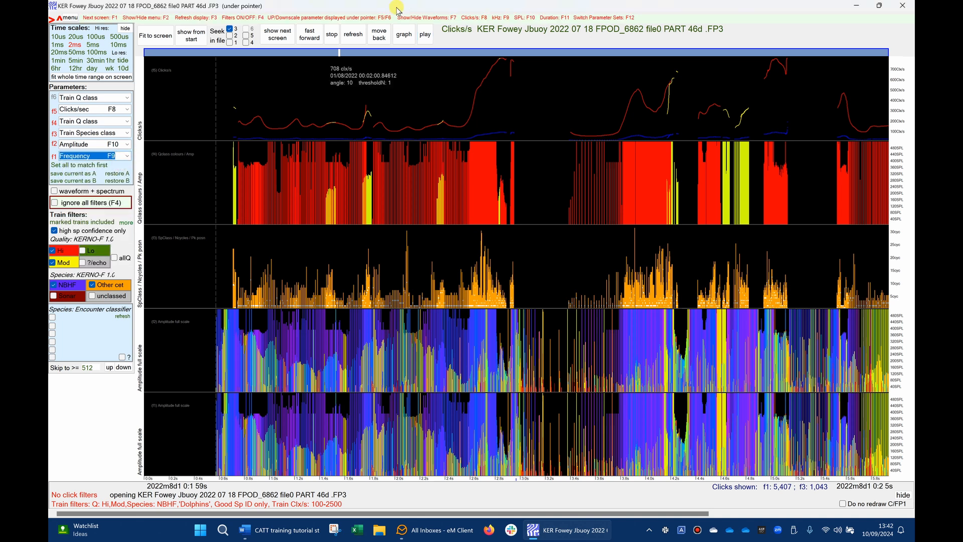
{"action": "left_click", "coordinate": [354, 35]}
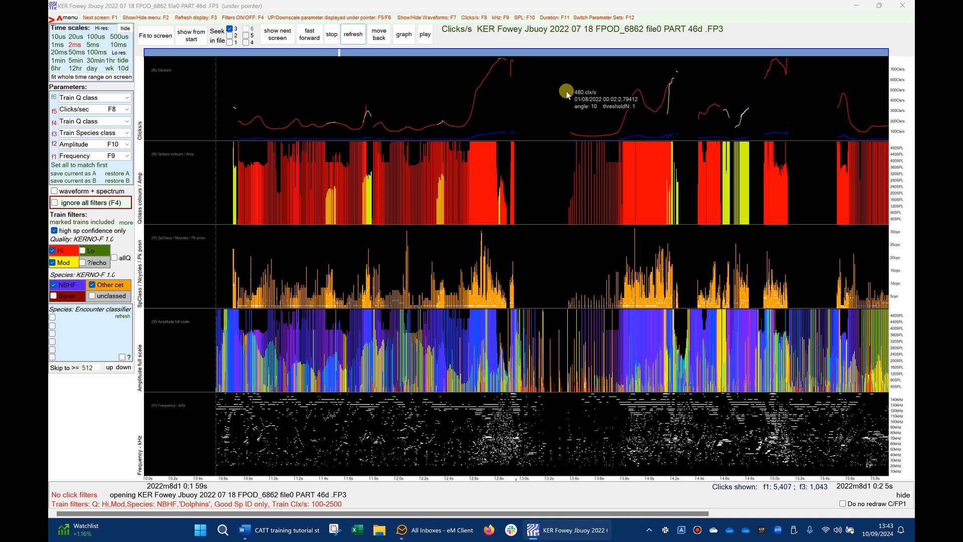
- Return to 20 ms resolution and review the next six screens of filtered click trains
{"action": "right_click", "coordinate": [596, 103]}
{"action": "right_click", "coordinate": [550, 125]}
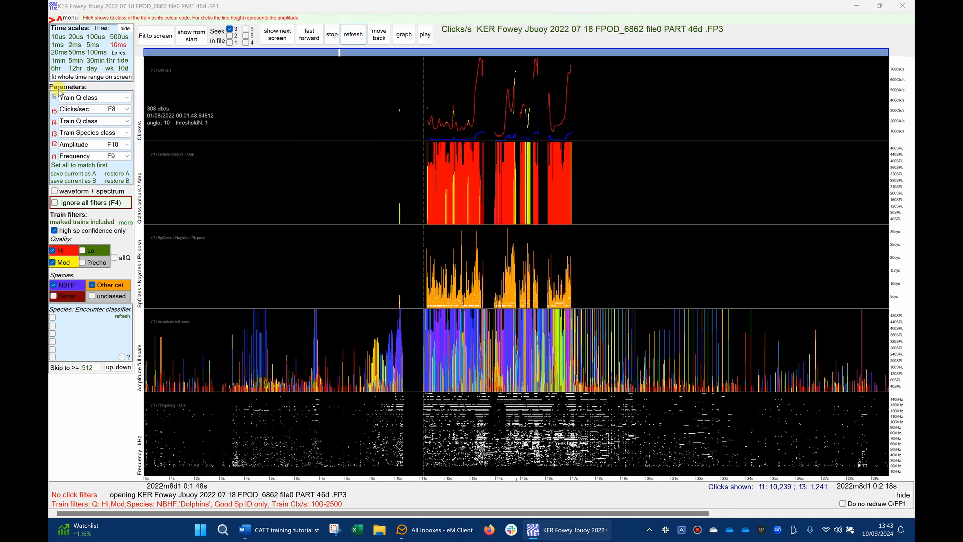
{"action": "left_click", "coordinate": [59, 52]}
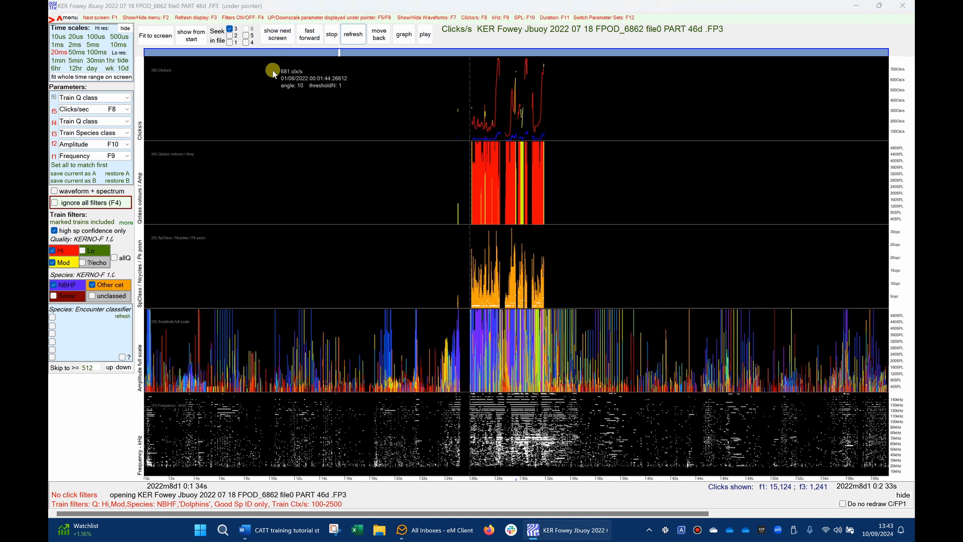
{"action": "left_click", "coordinate": [279, 36]}
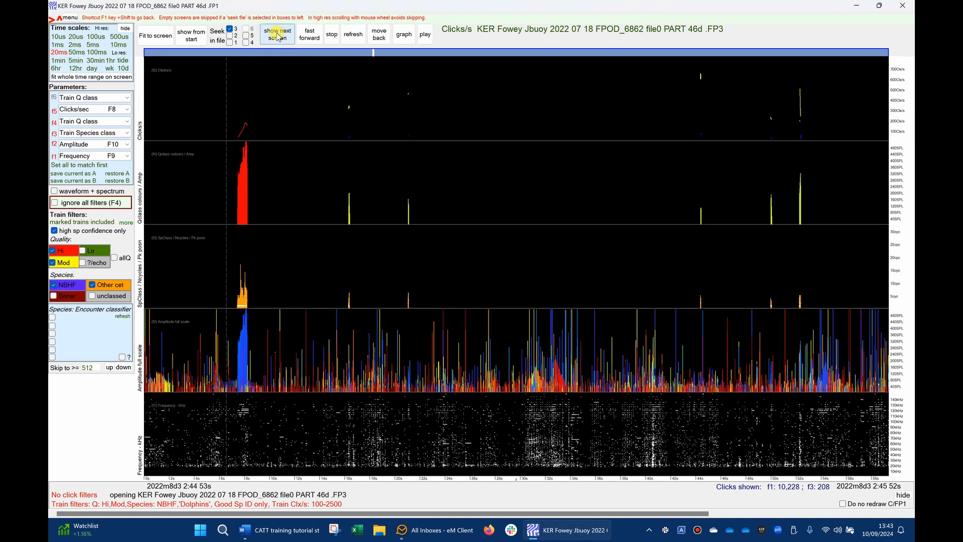
{"action": "left_click", "coordinate": [279, 36]}
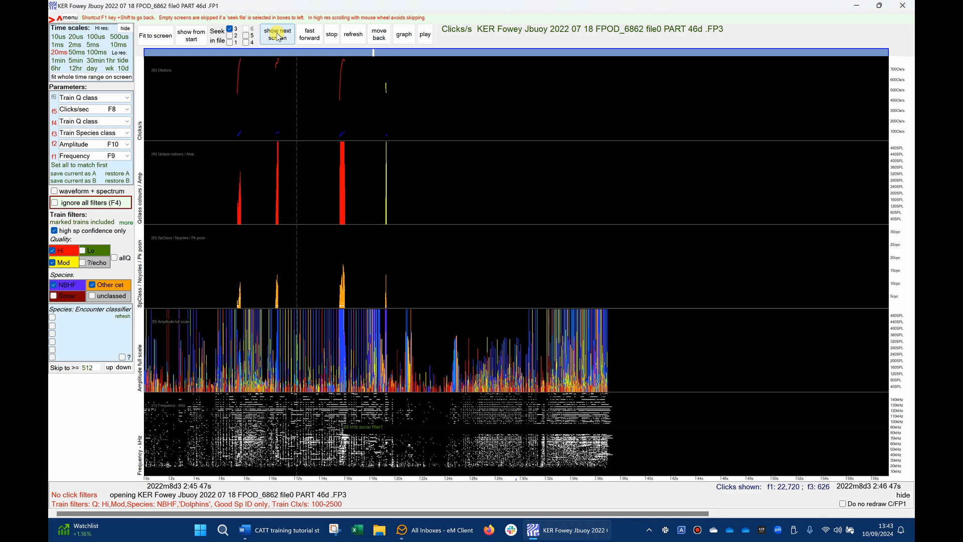
{"action": "left_click", "coordinate": [277, 36]}
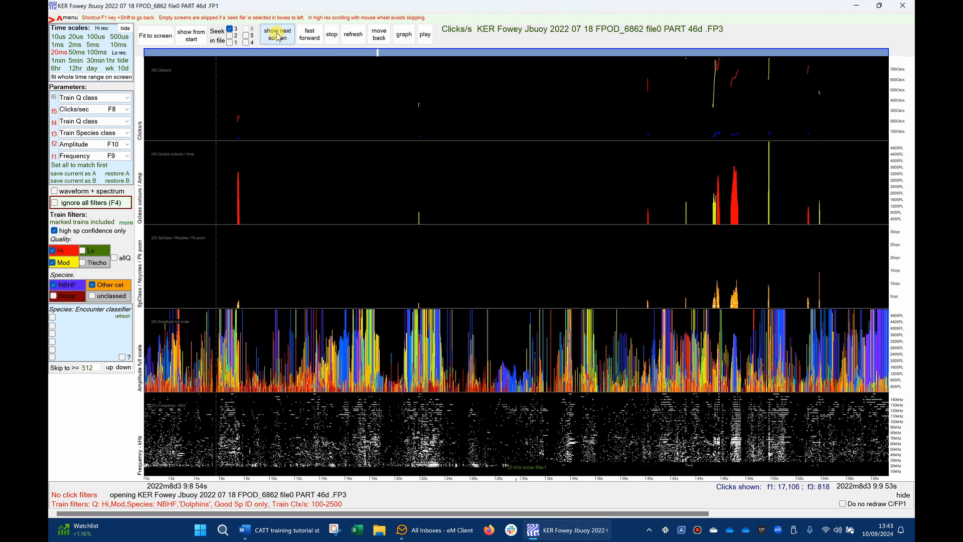
{"action": "left_click", "coordinate": [277, 36]}
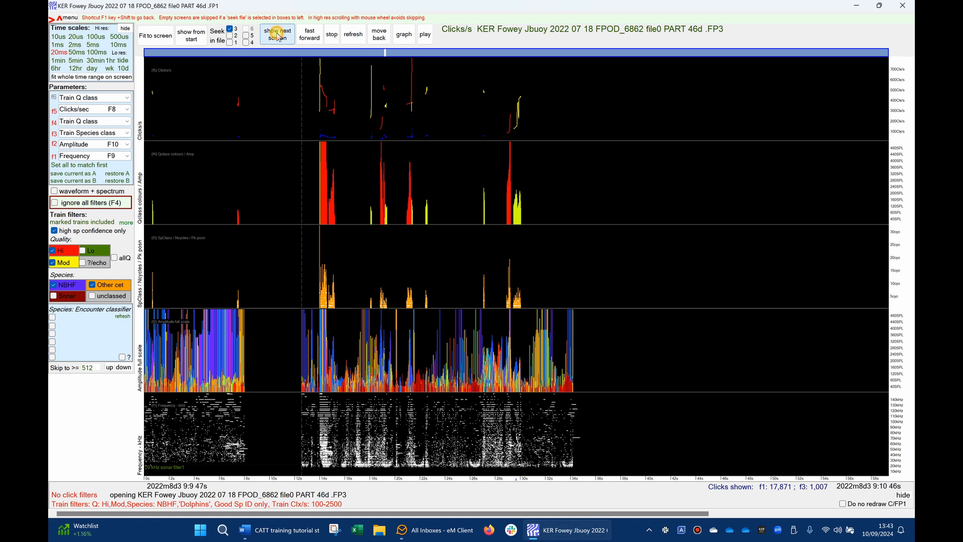
{"action": "left_click", "coordinate": [277, 36]}
{"action": "left_click", "coordinate": [277, 36]}
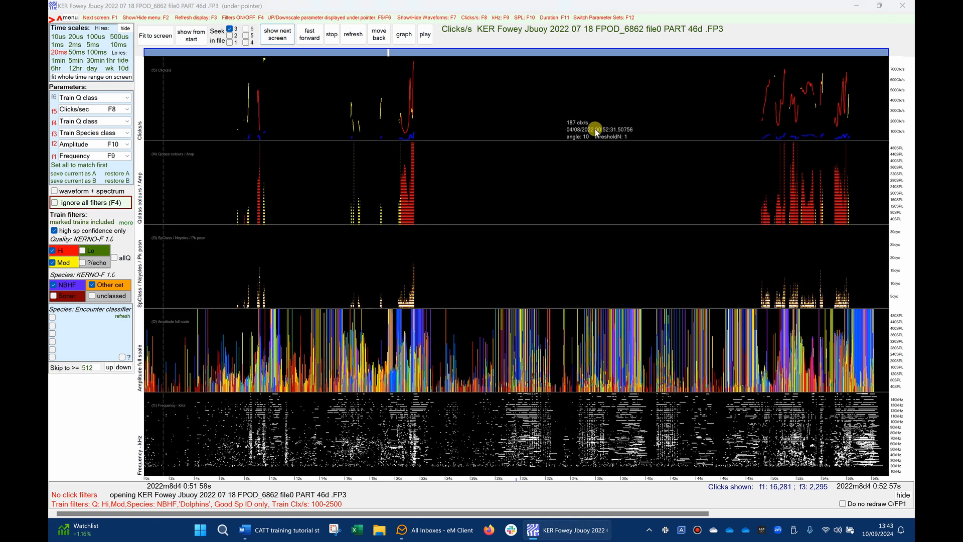
- Inspect the click trains around 00:52:51 at 2 ms resolution, and widen the time scale to 5 ms
{"action": "left_click", "coordinate": [812, 185]}
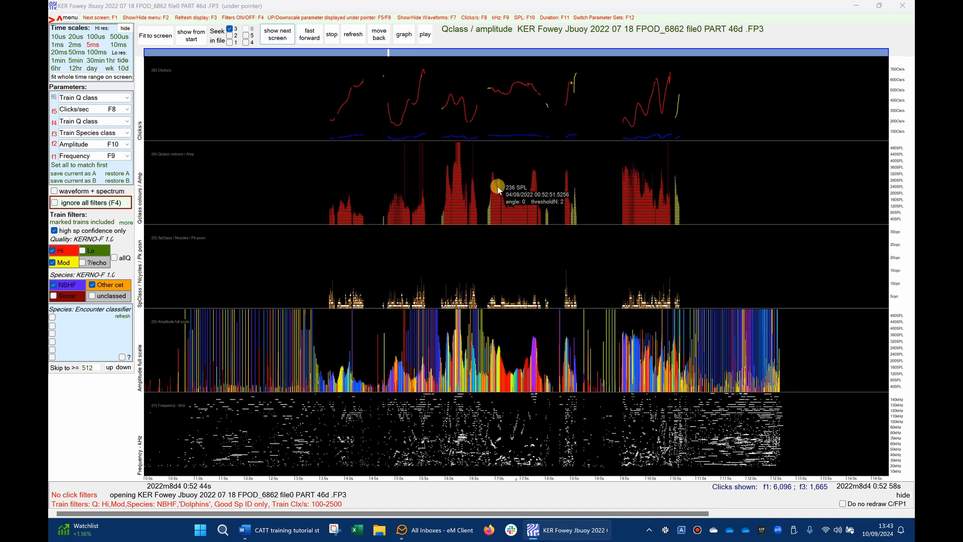
{"action": "left_click", "coordinate": [537, 195]}
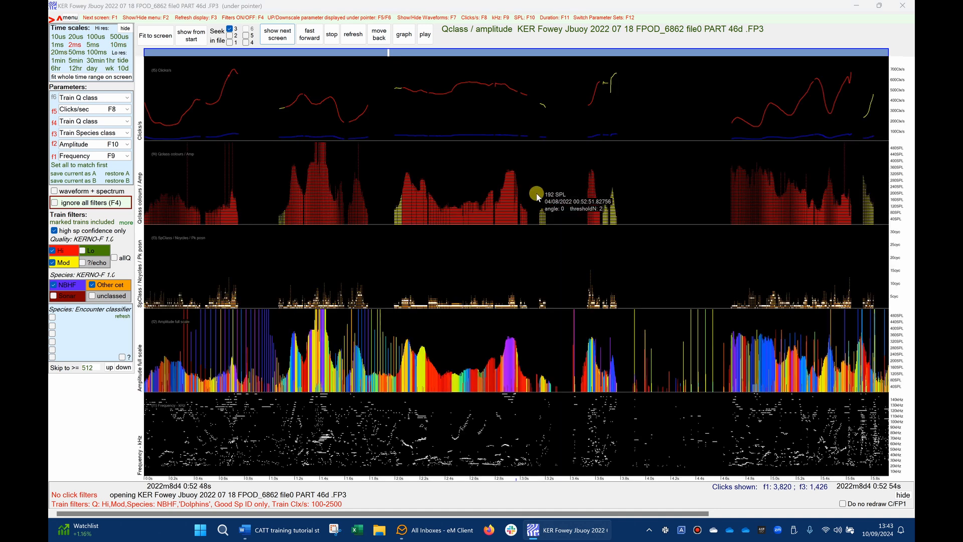
{"action": "right_click", "coordinate": [537, 194]}
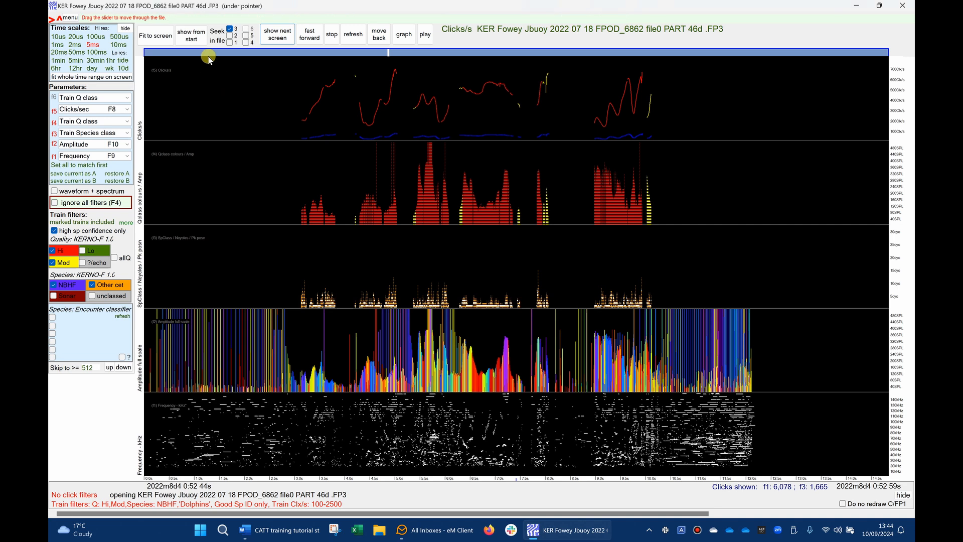
- Set the graph types to kHz for File 3 and Clicks/s (PRF) for File 4, plot the graphs, and refresh the data display
{"action": "left_click", "coordinate": [219, 18]}
{"action": "left_click", "coordinate": [276, 64]}
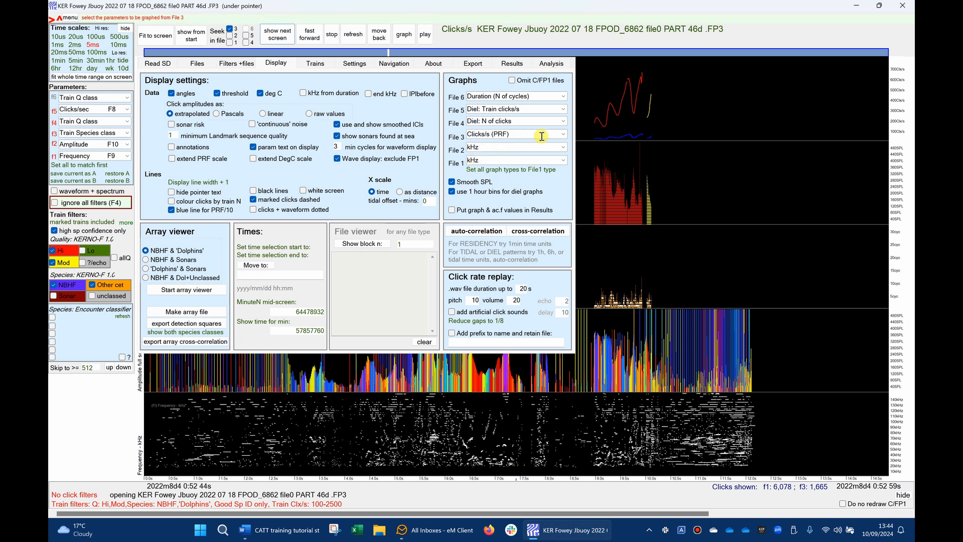
{"action": "left_click", "coordinate": [562, 137]}
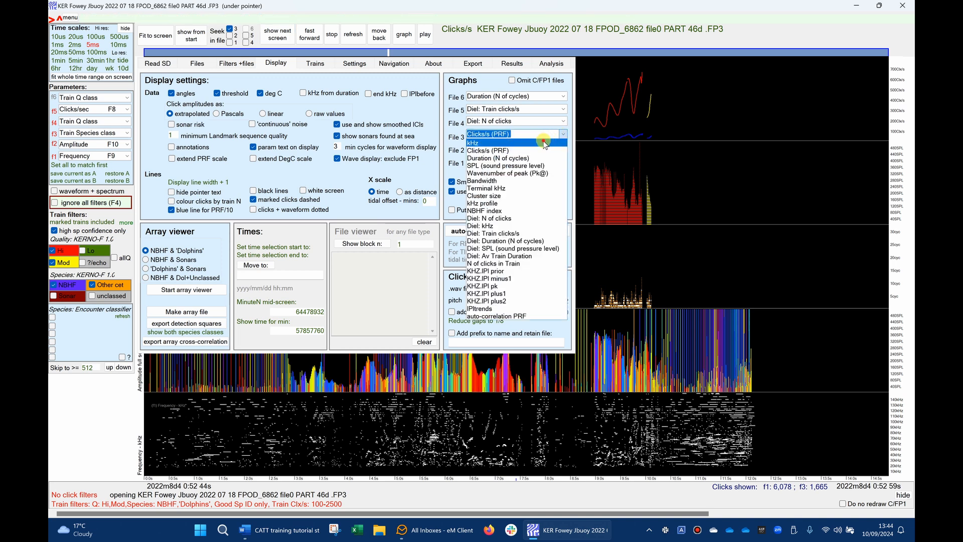
{"action": "left_click", "coordinate": [545, 144]}
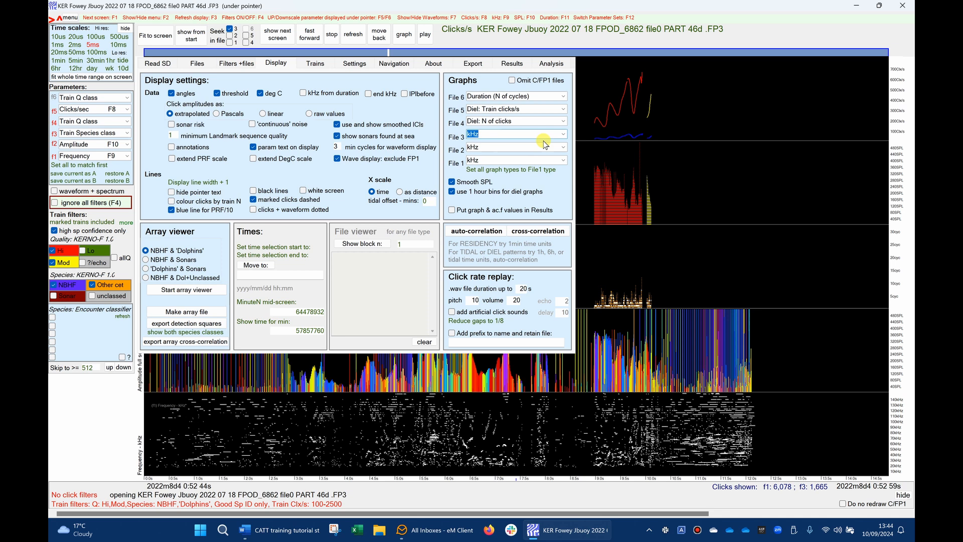
{"action": "left_click", "coordinate": [563, 120]}
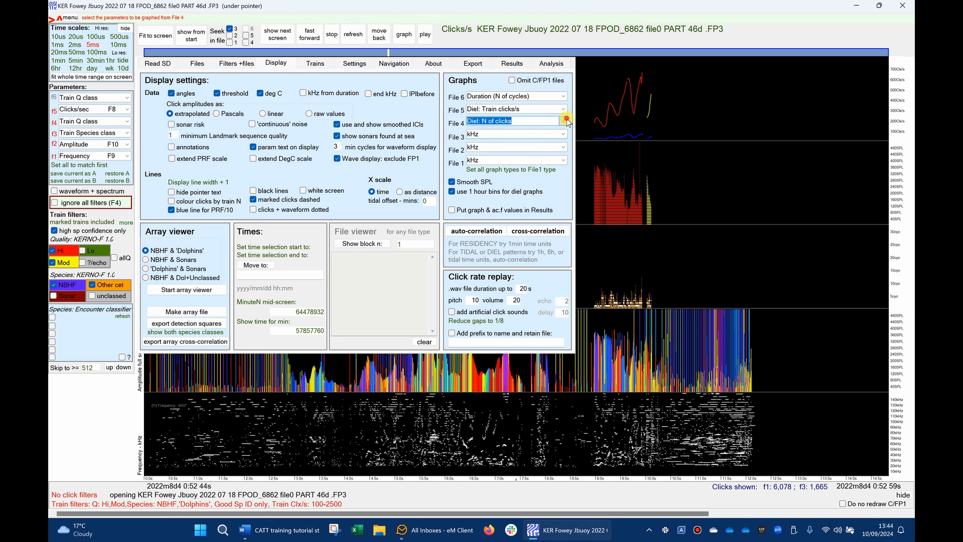
{"action": "left_click", "coordinate": [543, 138]}
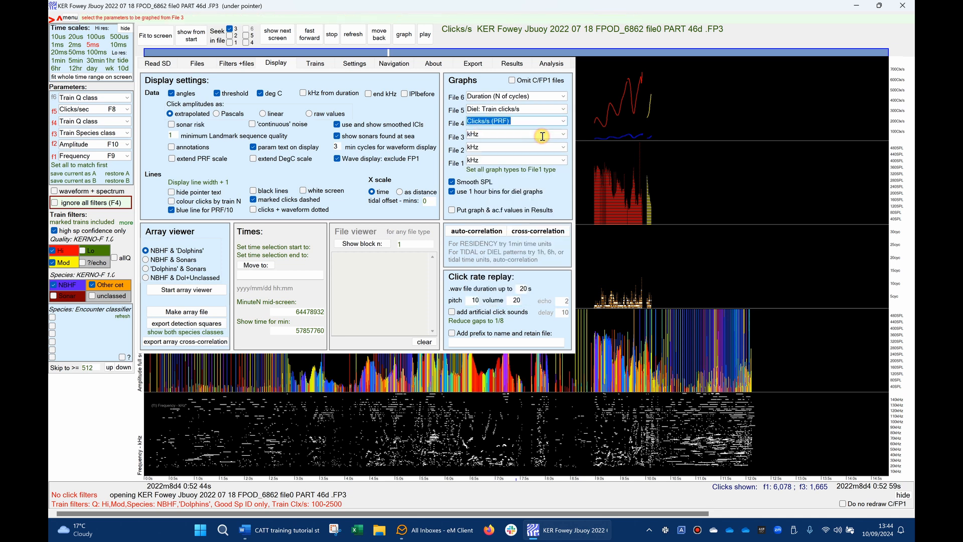
{"action": "left_click", "coordinate": [405, 36]}
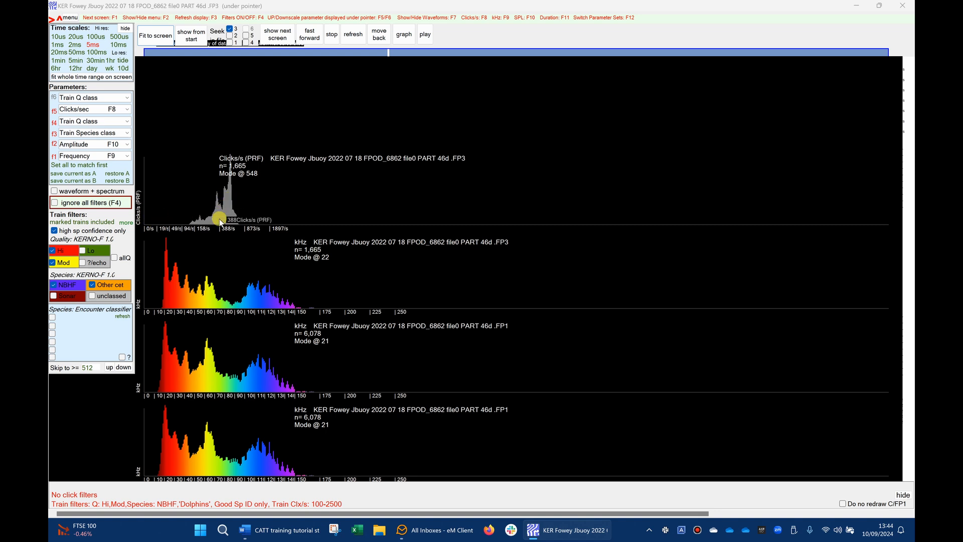
{"action": "left_click", "coordinate": [353, 34]}
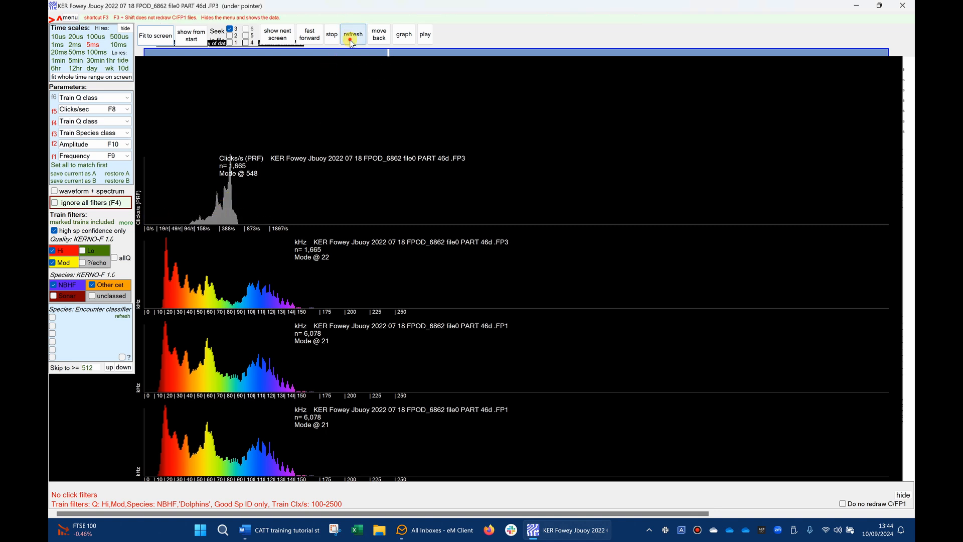